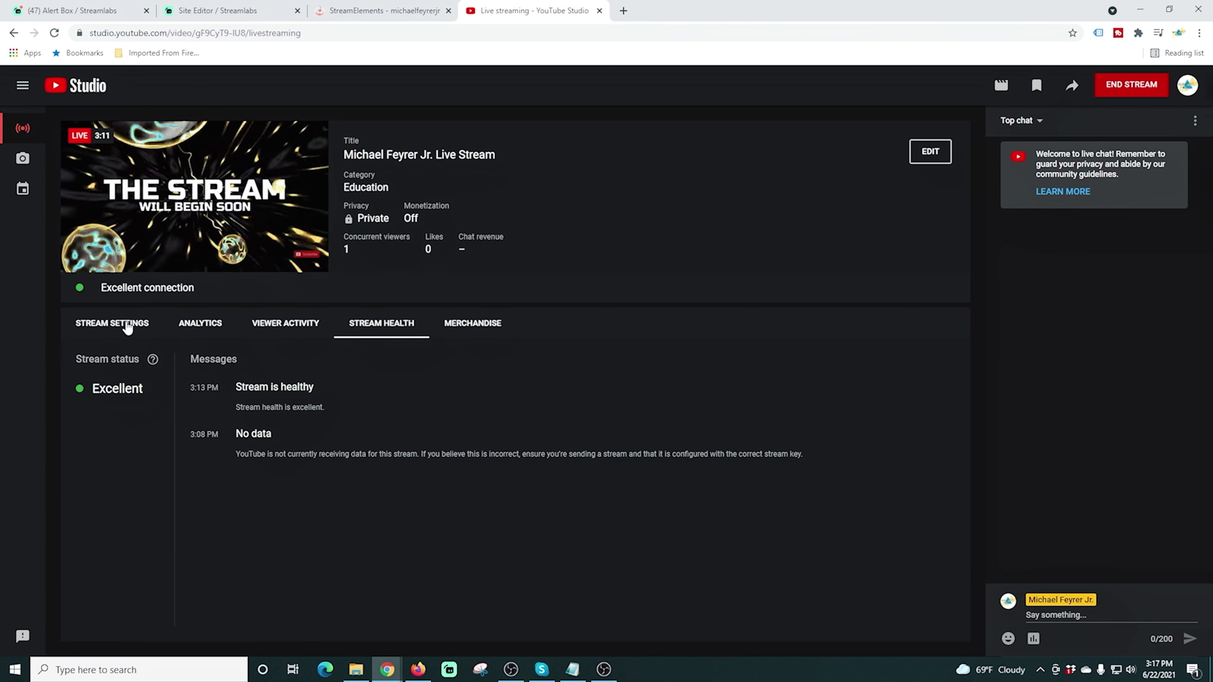
- Check the live broadcast's stream settings in YouTube Studio and switch to OBS
{"action": "left_click", "coordinate": [126, 326]}
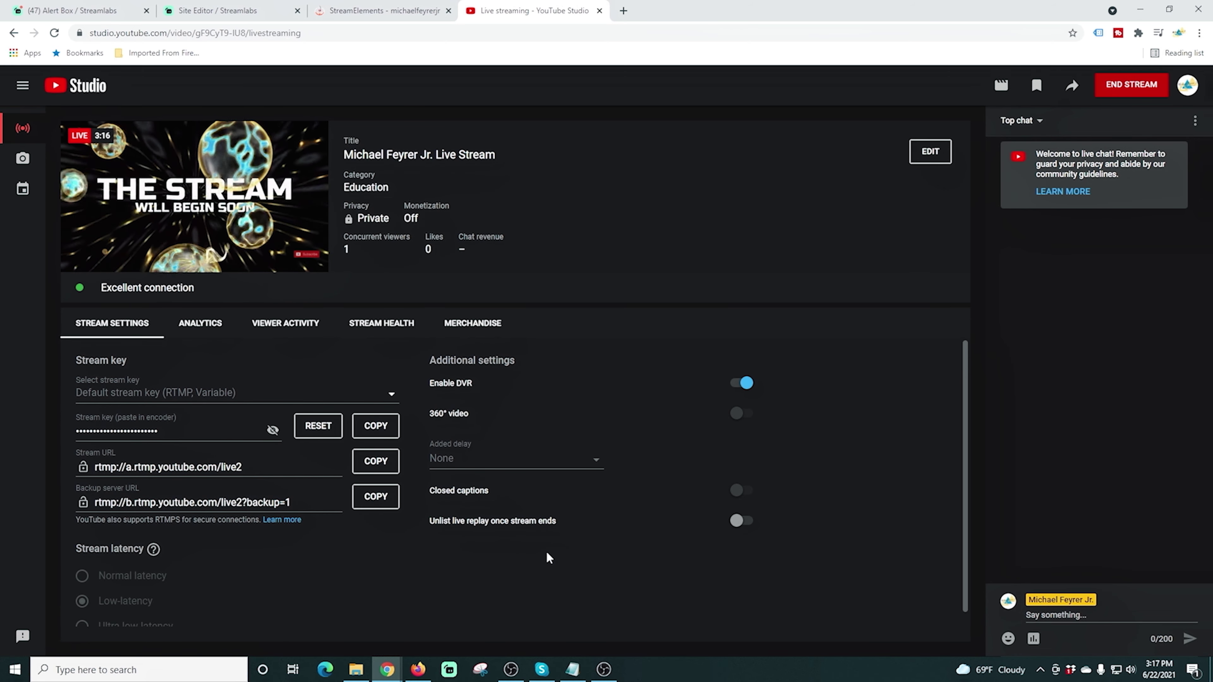
{"action": "key", "text": "alt+Tab"}
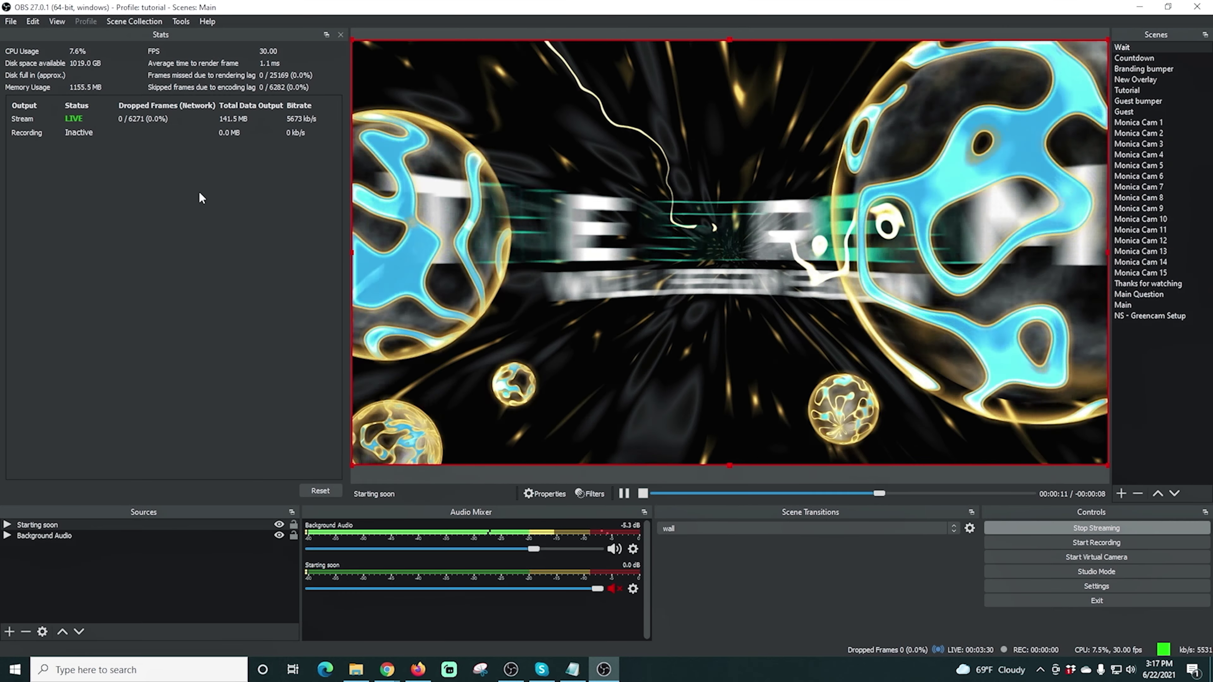
- Undock Stats into a floating window over the preview and dock it back in its original place
{"action": "left_click_drag", "start_coordinate": [190, 196], "coordinate": [604, 107]}
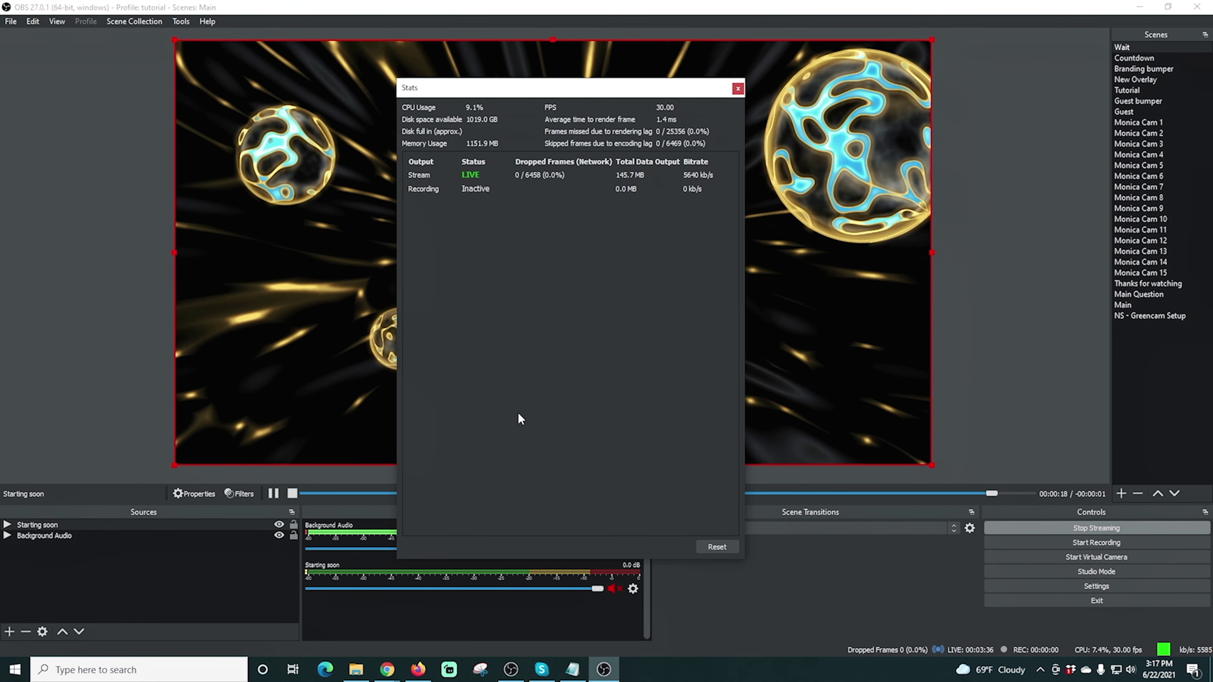
{"action": "left_click_drag", "start_coordinate": [604, 91], "coordinate": [32, 131]}
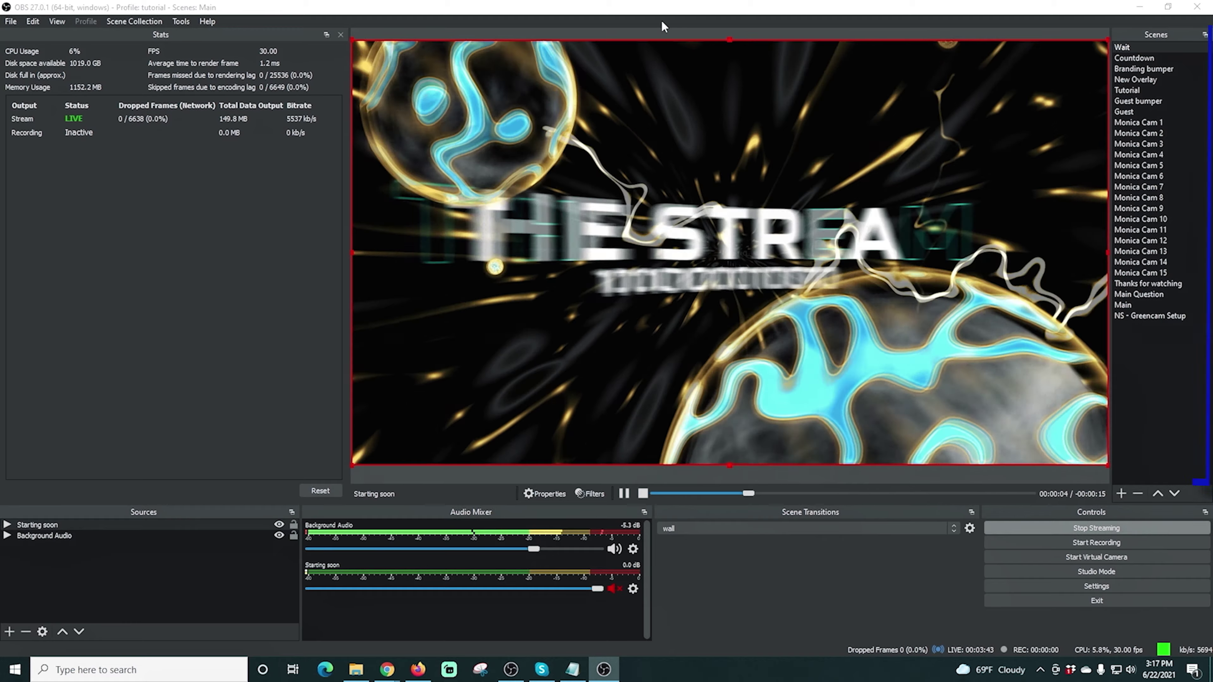
{"action": "mouse_move", "coordinate": [1156, 34]}
{"action": "left_mouse_down"}
{"action": "mouse_move", "coordinate": [31, 544]}
{"action": "mouse_move", "coordinate": [120, 529]}
{"action": "mouse_move", "coordinate": [1153, 52]}
{"action": "left_mouse_up"}
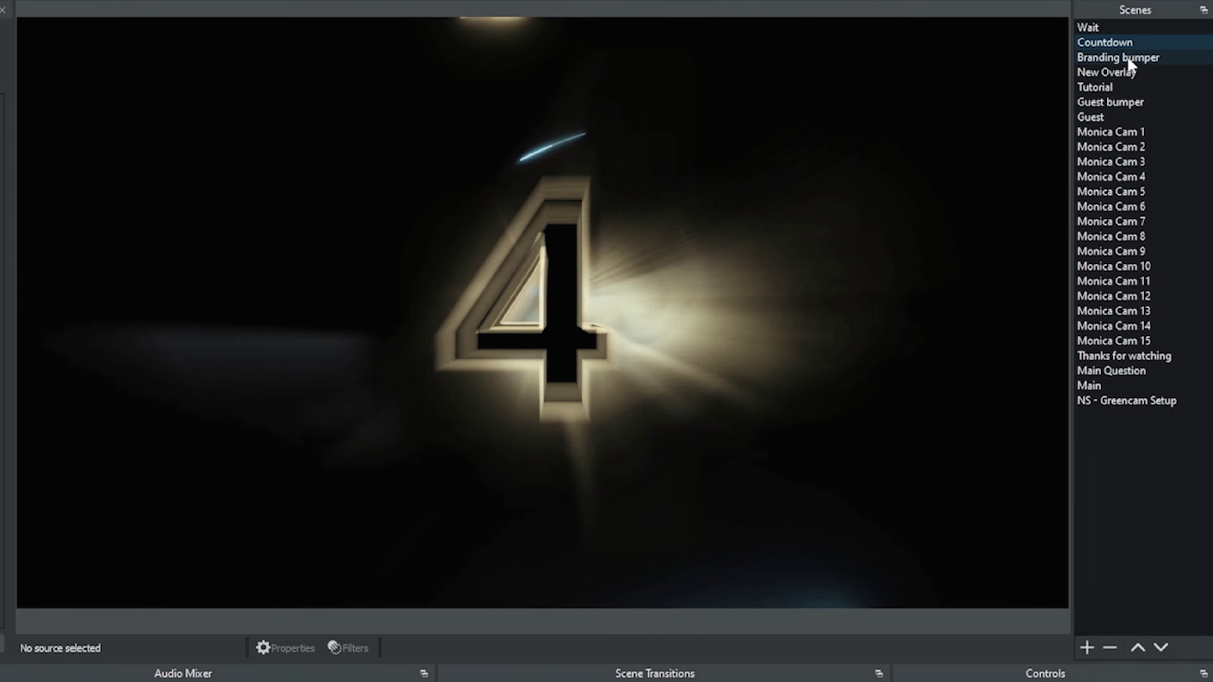
- Switch the live output through the Branding bumper, Wait and Tutorial scenes
{"action": "left_click", "coordinate": [1129, 59]}
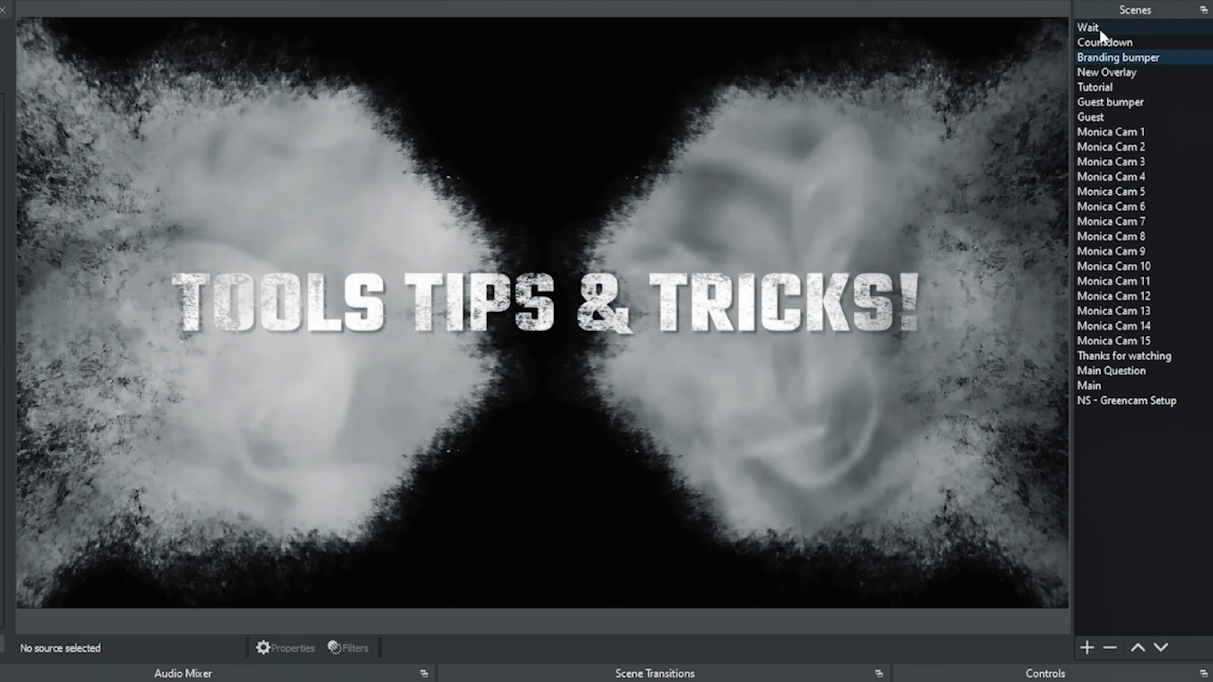
{"action": "left_click", "coordinate": [1099, 29]}
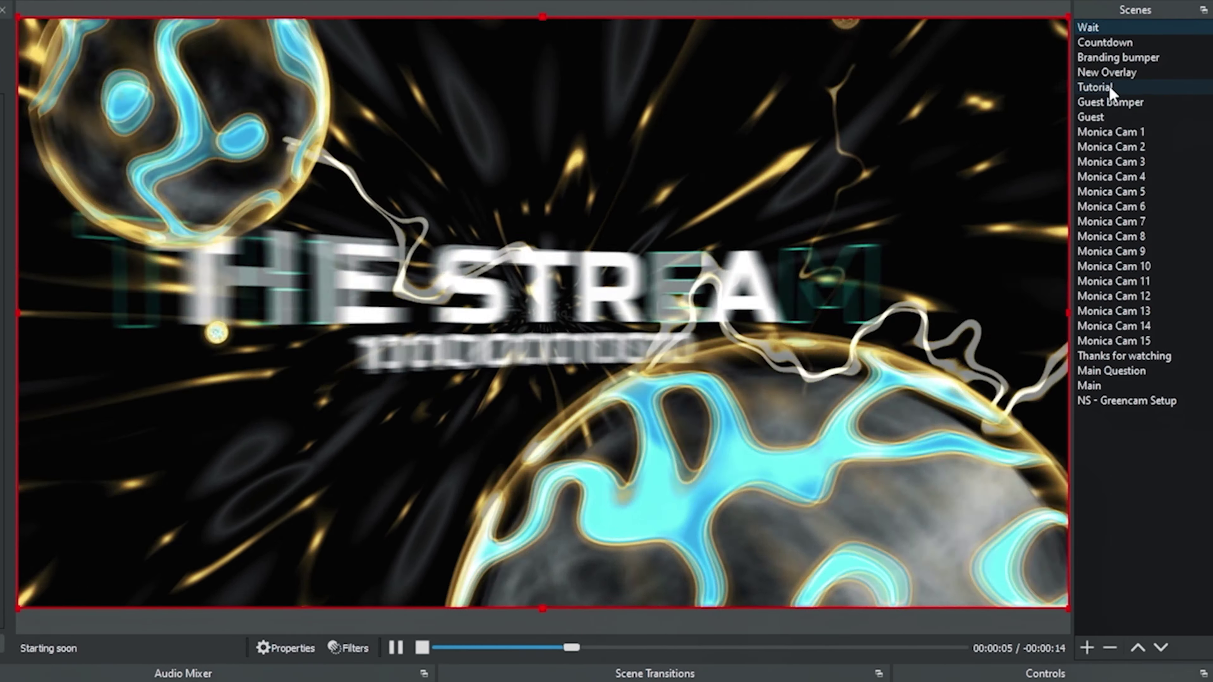
{"action": "left_click", "coordinate": [1111, 72]}
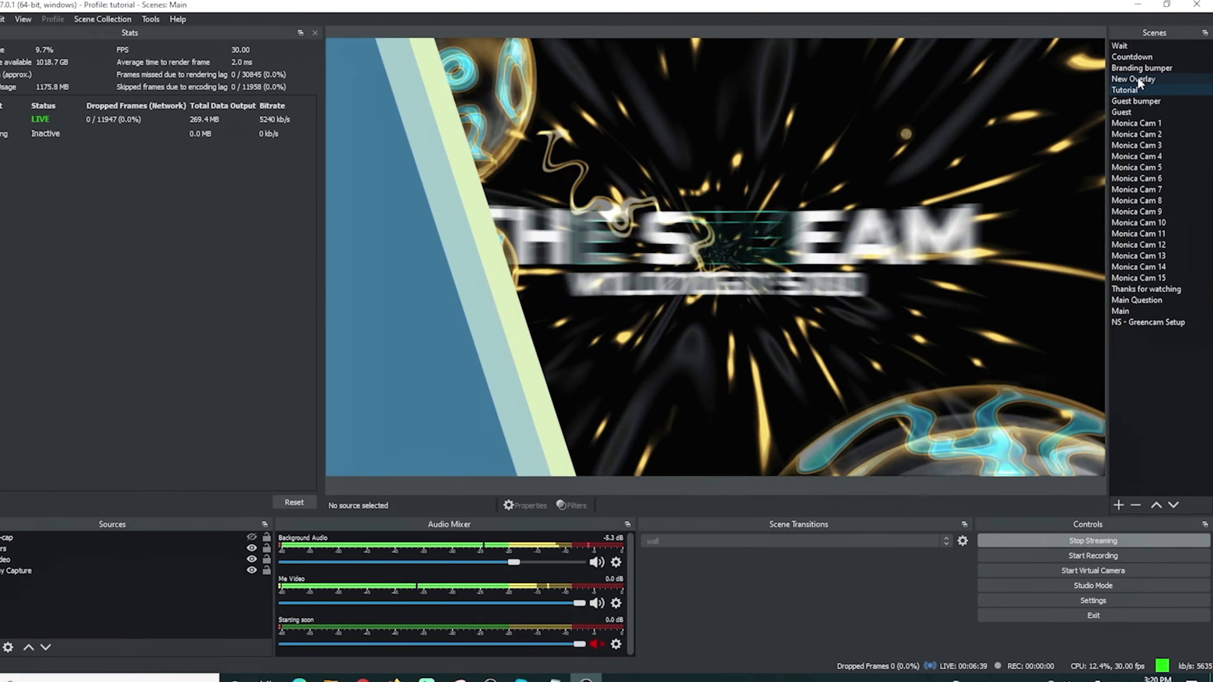
{"action": "left_click", "coordinate": [1110, 87]}
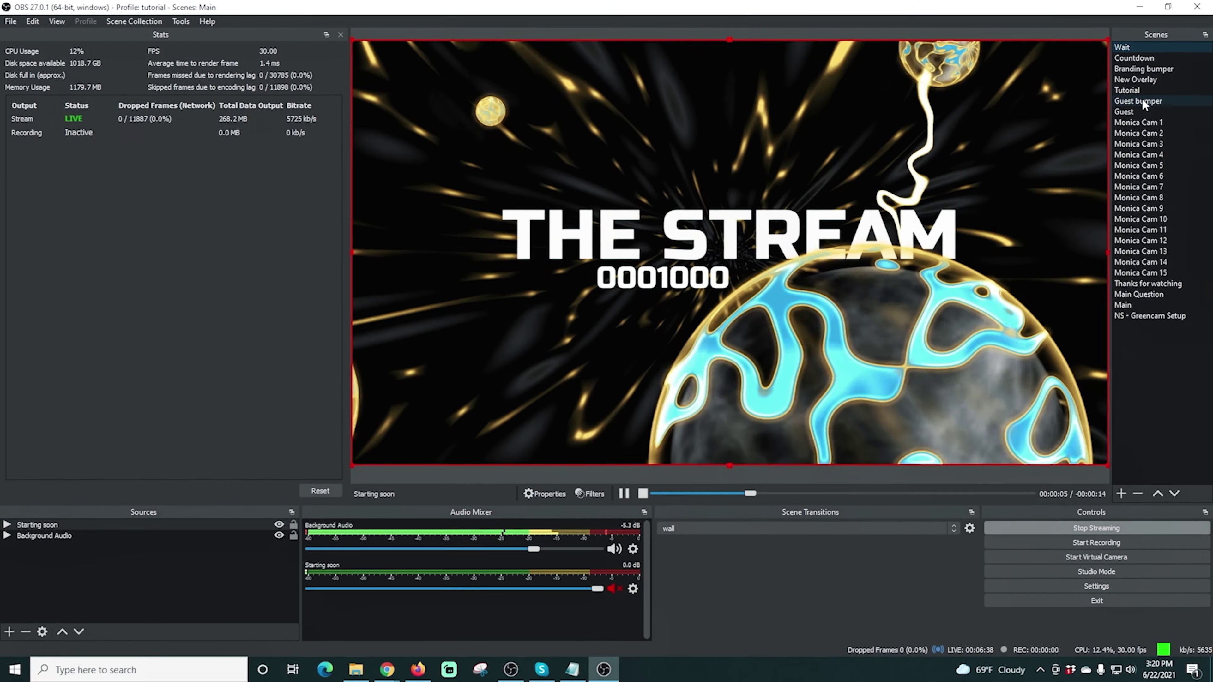
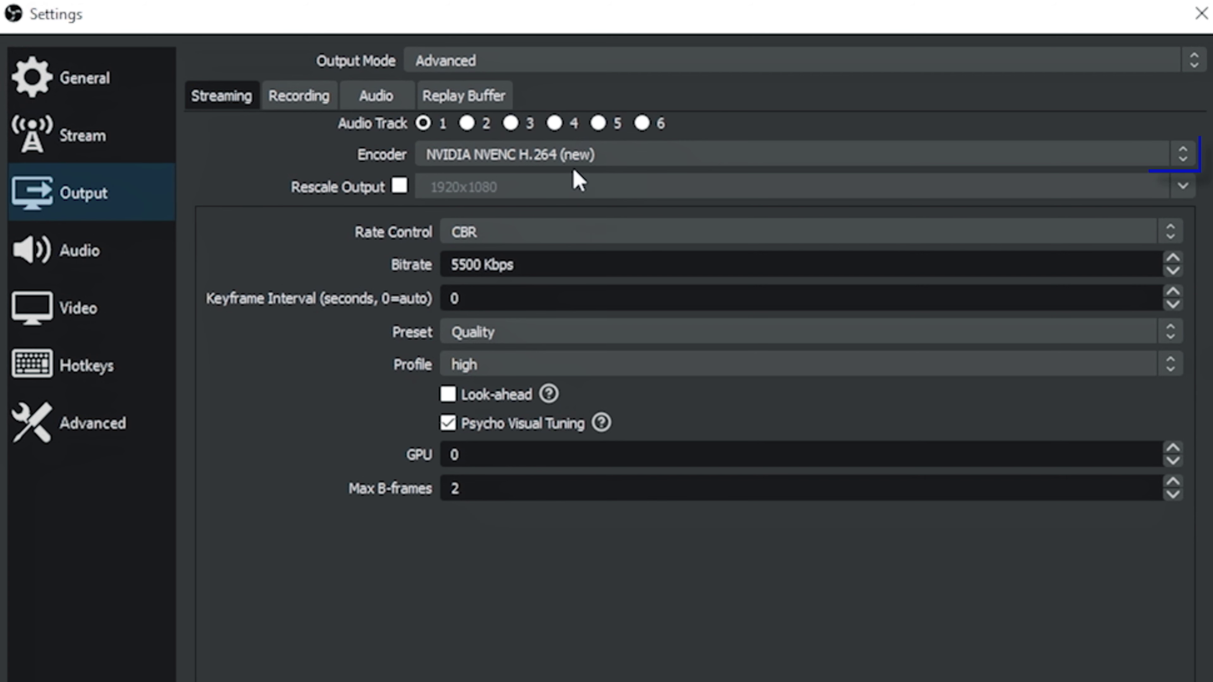
- Set the streaming encoder to x264 with the ultrafast CPU usage preset
{"action": "left_click", "coordinate": [1188, 160]}
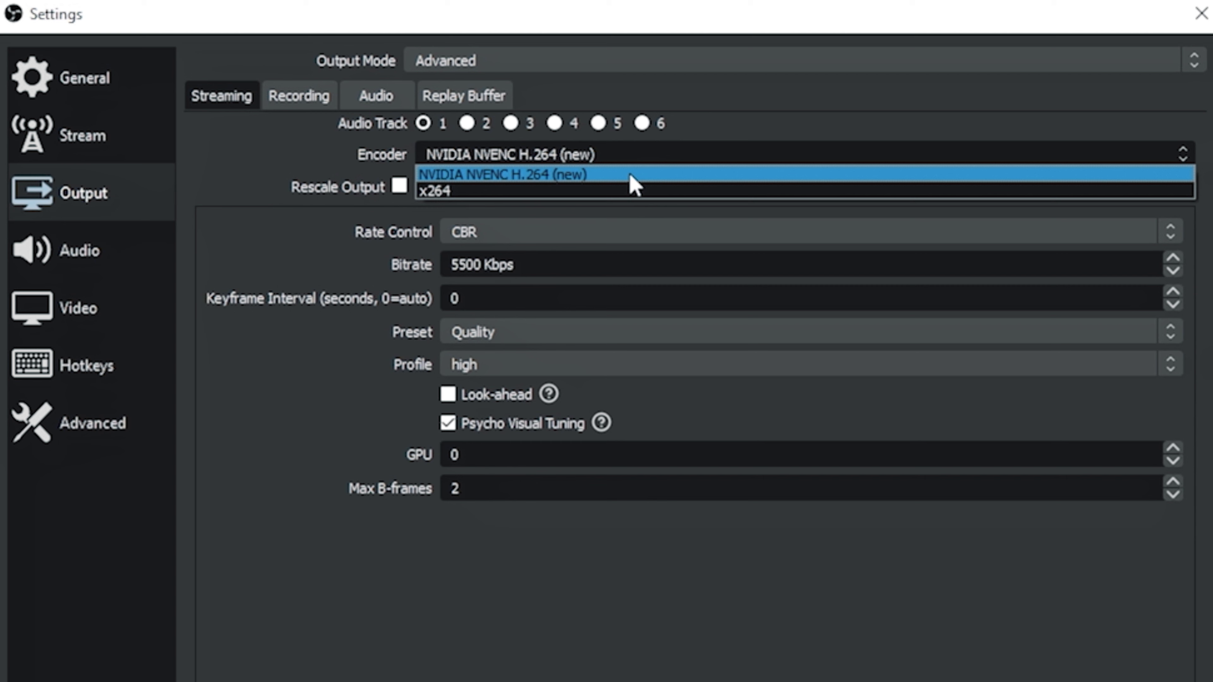
{"action": "left_click", "coordinate": [600, 194]}
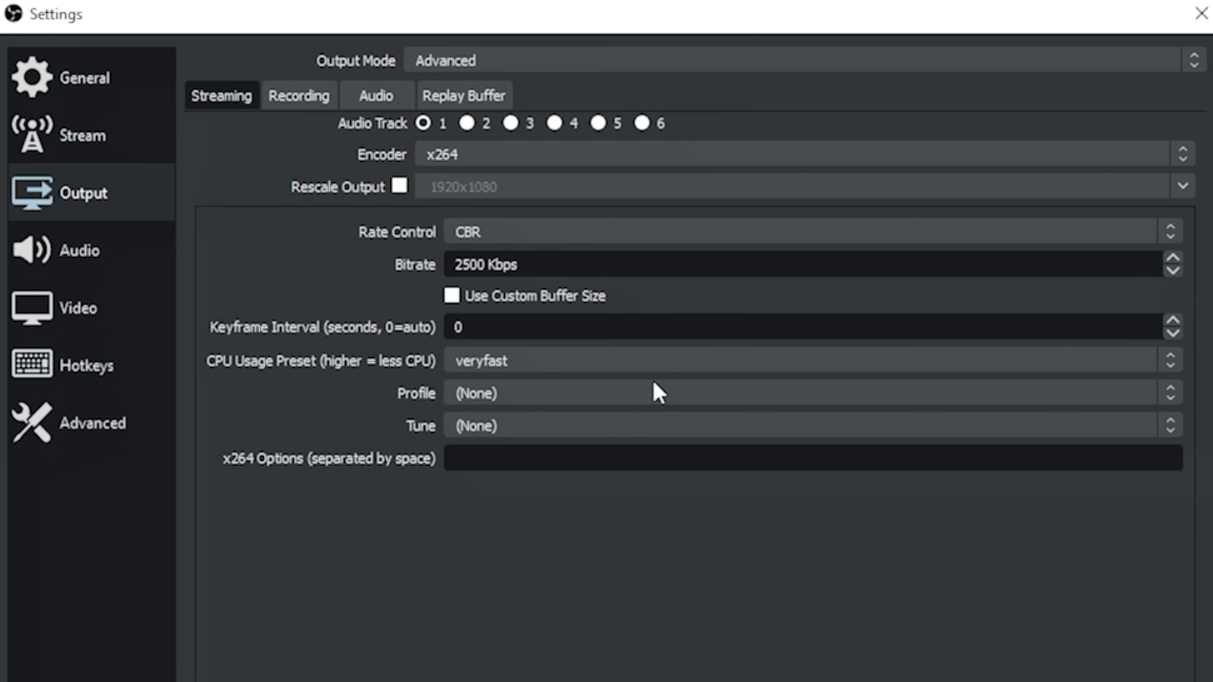
{"action": "left_click", "coordinate": [1168, 369]}
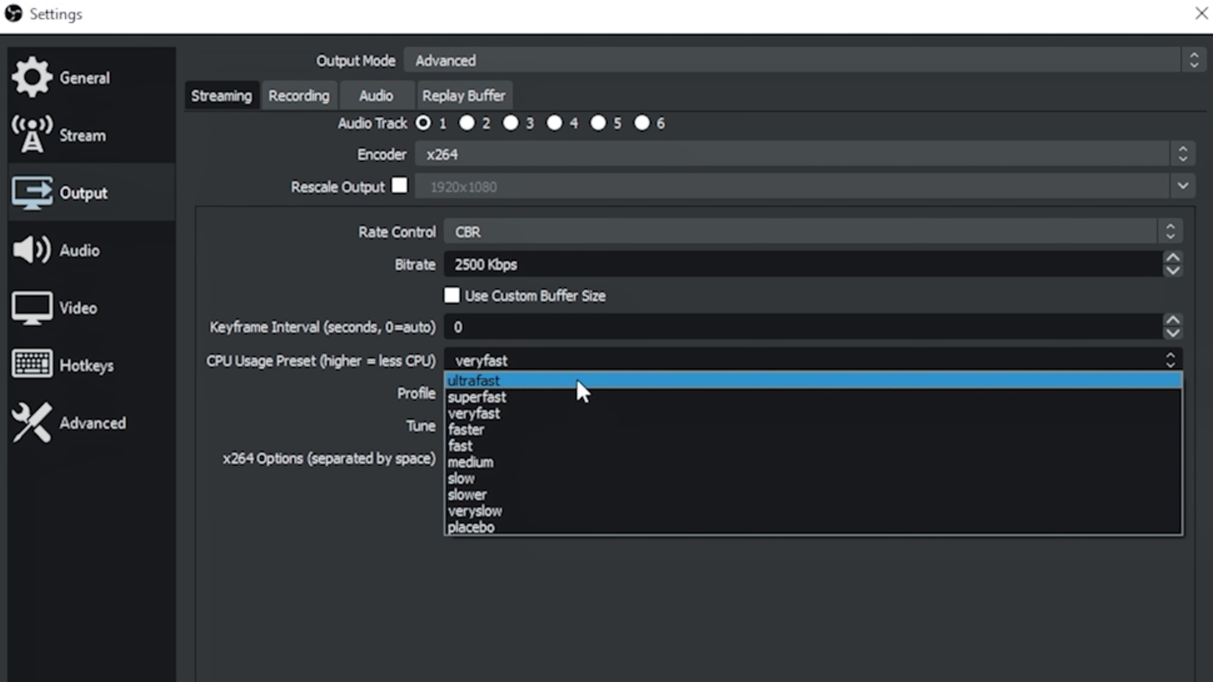
{"action": "left_click", "coordinate": [578, 382]}
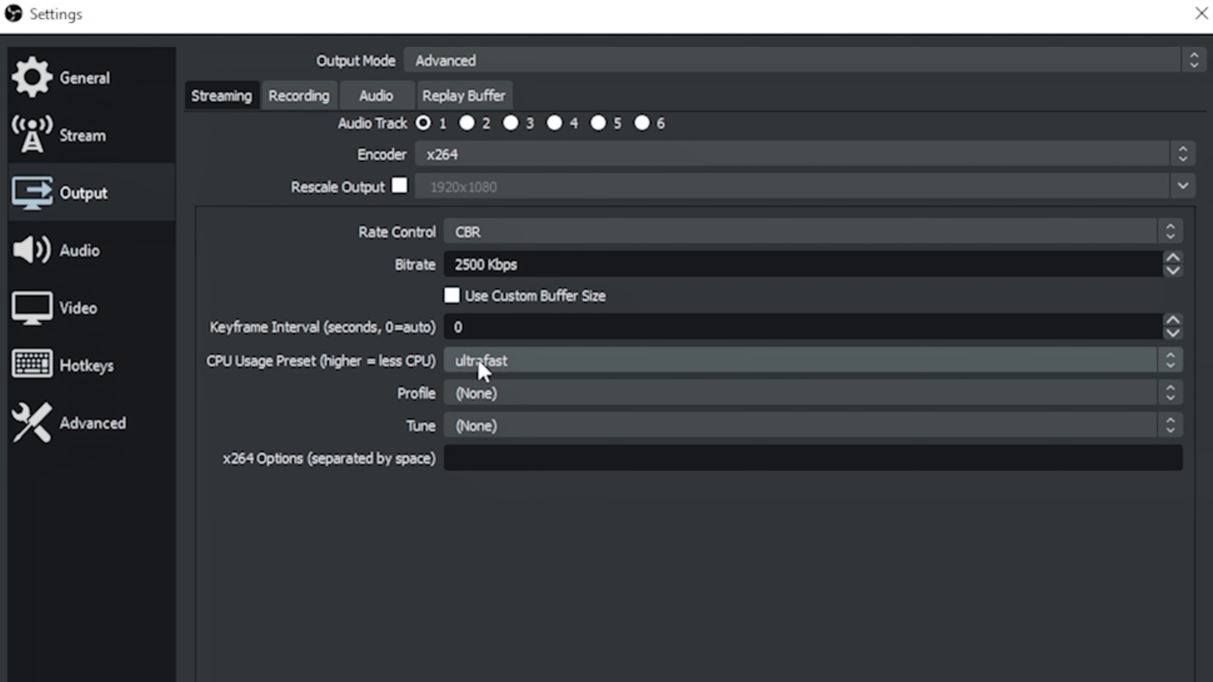
- Change the x264 CPU usage preset to superfast and finally to medium
{"action": "left_click", "coordinate": [544, 368]}
{"action": "left_click", "coordinate": [496, 395]}
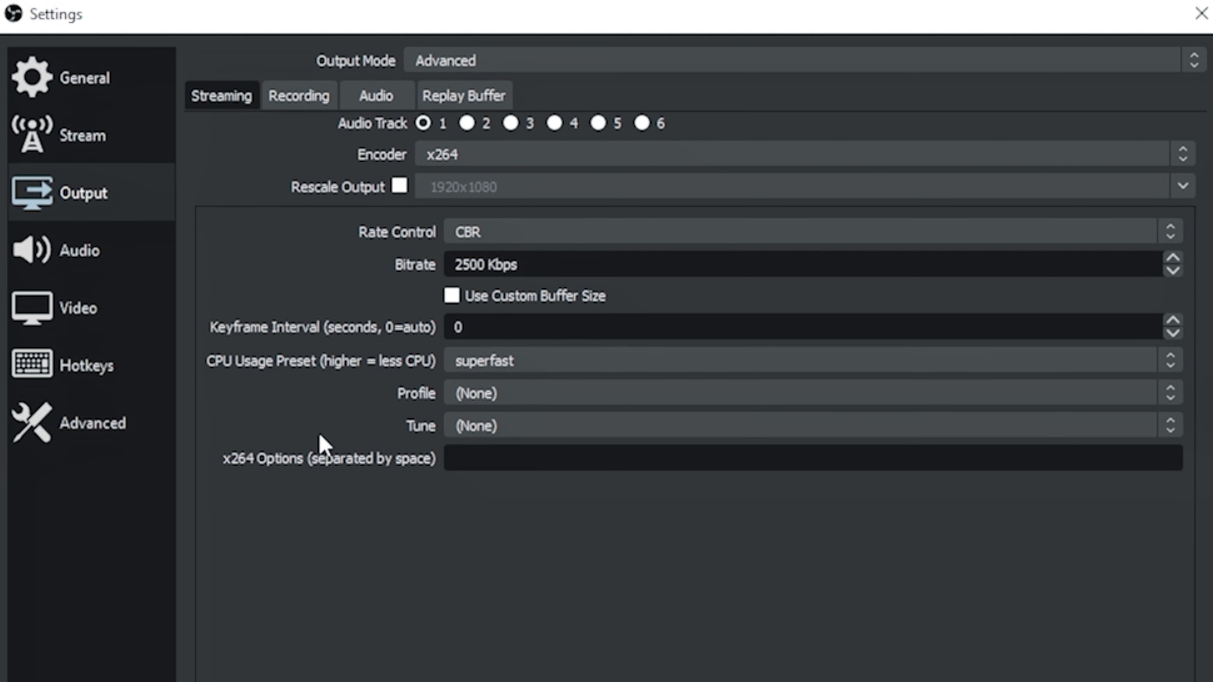
{"action": "left_click", "coordinate": [534, 361]}
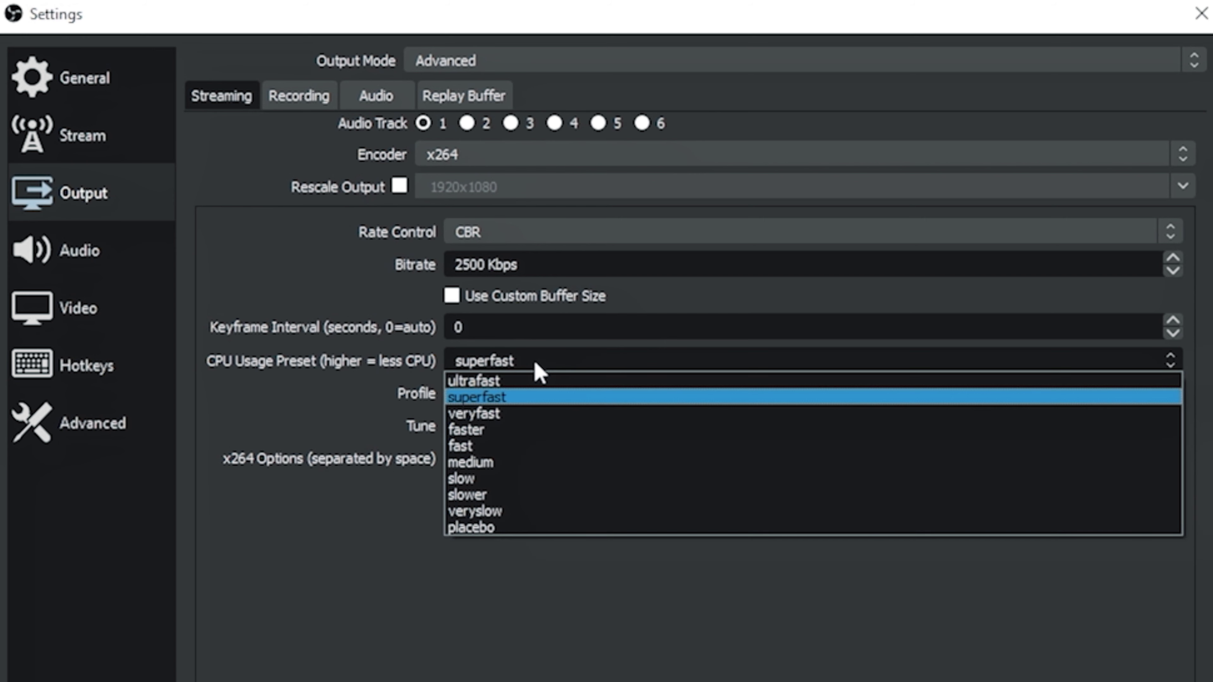
{"action": "left_click", "coordinate": [489, 462]}
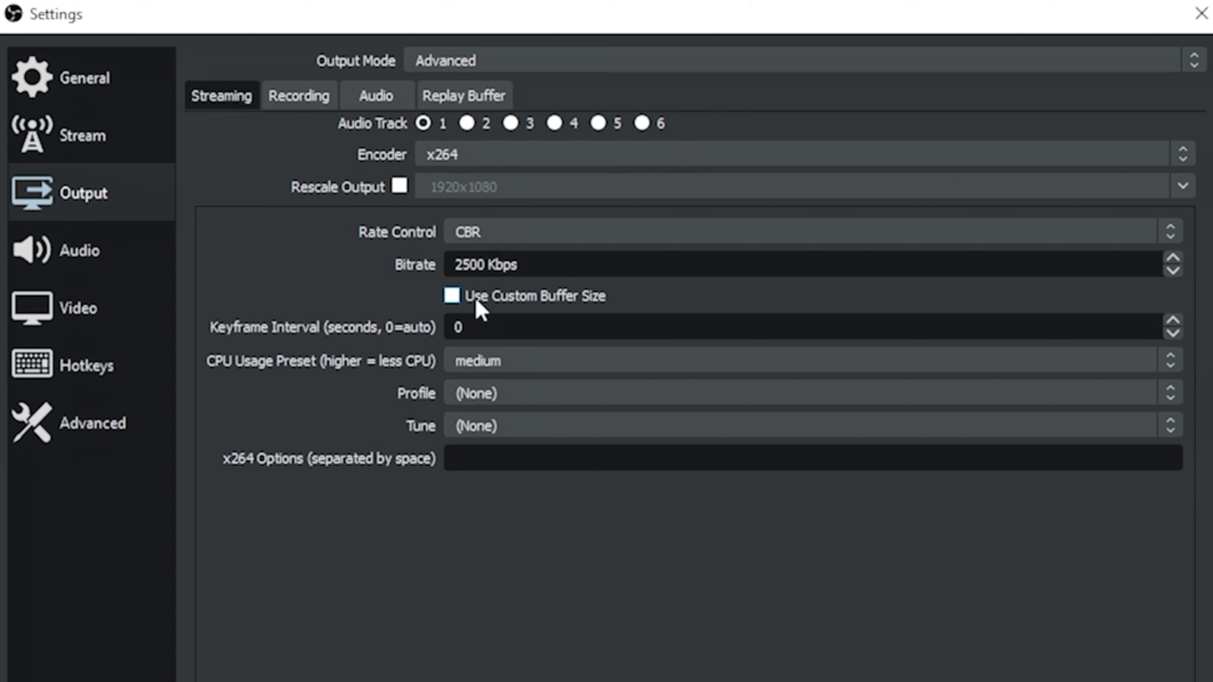
- Set the base canvas resolution to 1280x720 in the video settings
{"action": "left_click", "coordinate": [86, 310]}
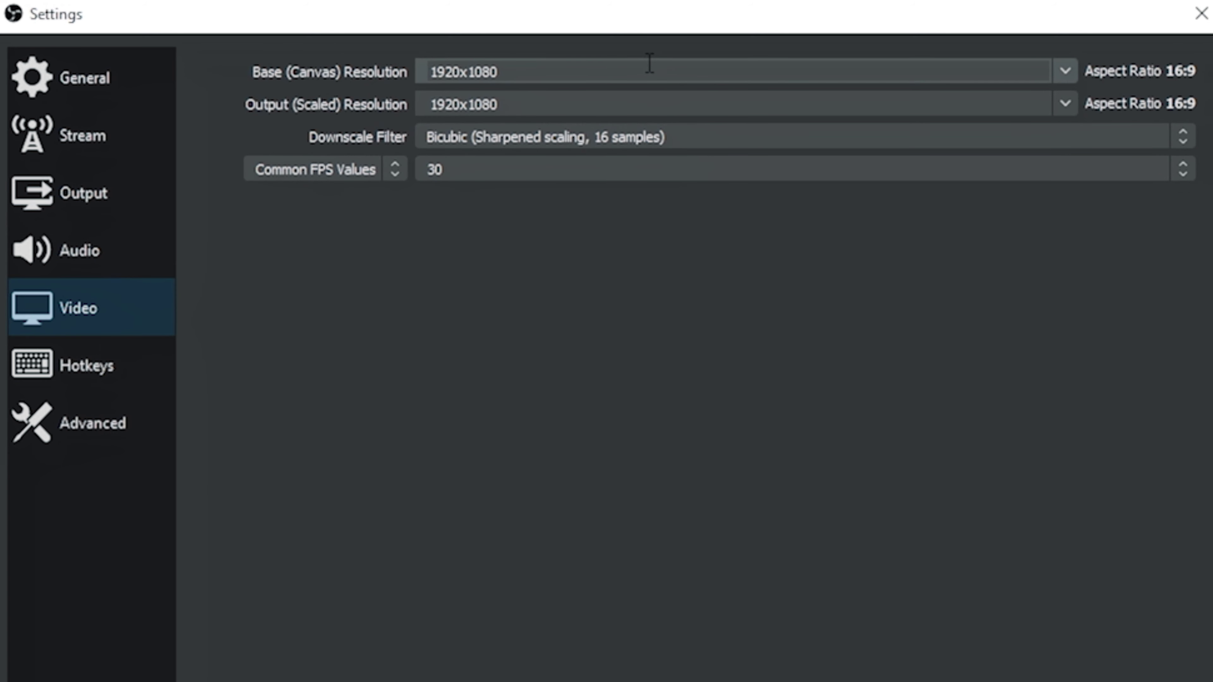
{"action": "left_click", "coordinate": [1064, 73]}
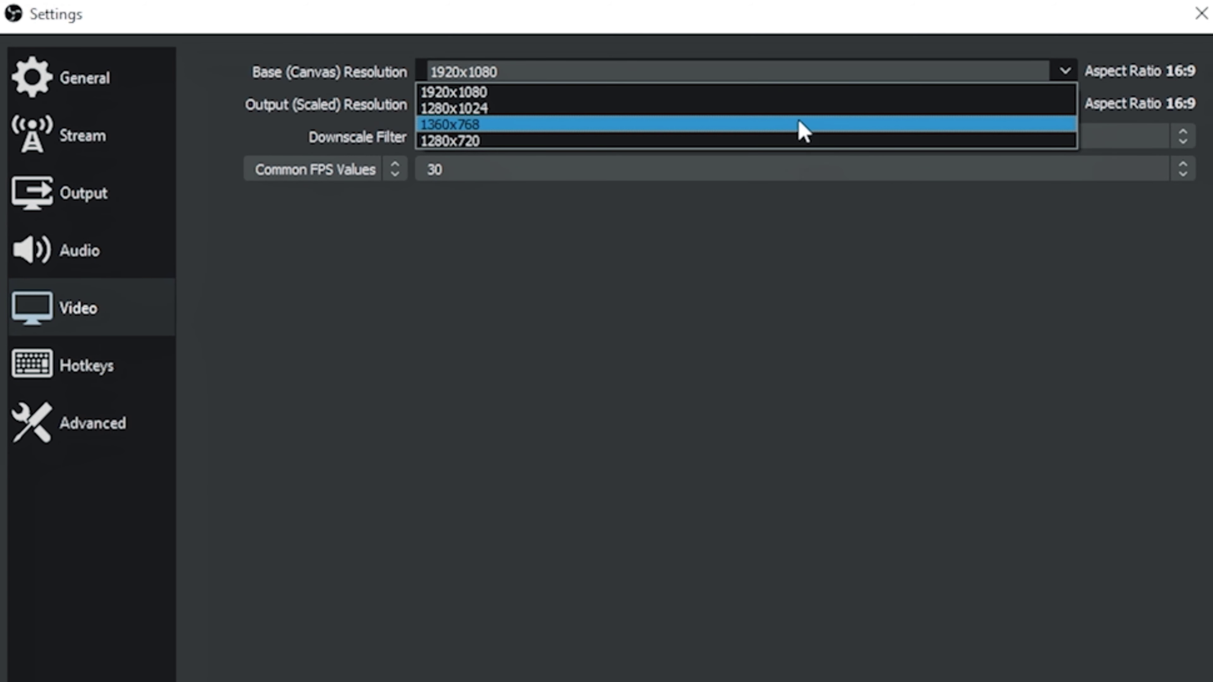
{"action": "left_click", "coordinate": [807, 141]}
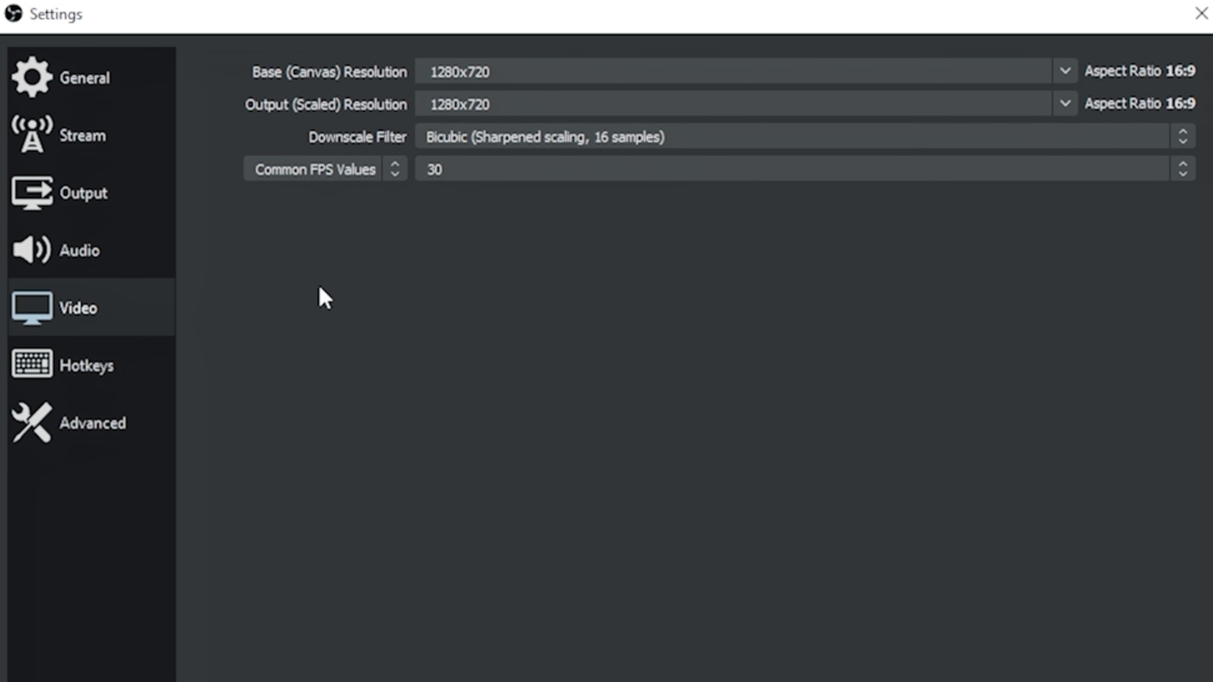
- Review the available x264 CPU usage presets in the streaming output settings
{"action": "left_click", "coordinate": [90, 205]}
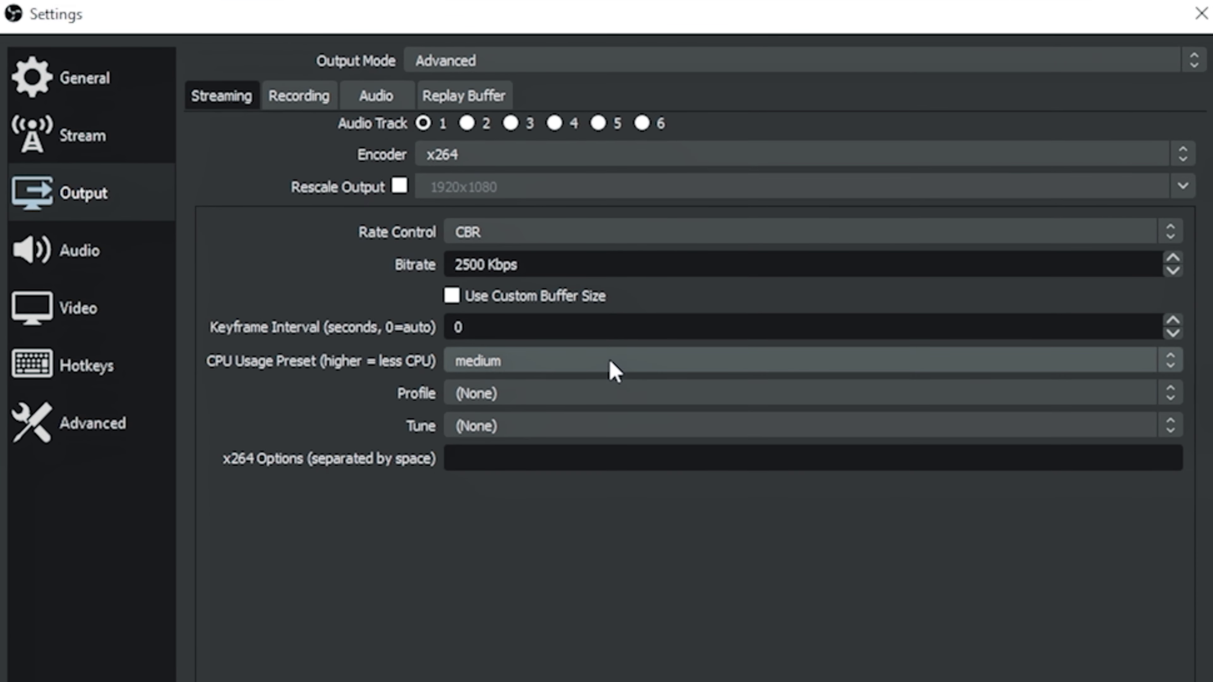
{"action": "left_click", "coordinate": [530, 249]}
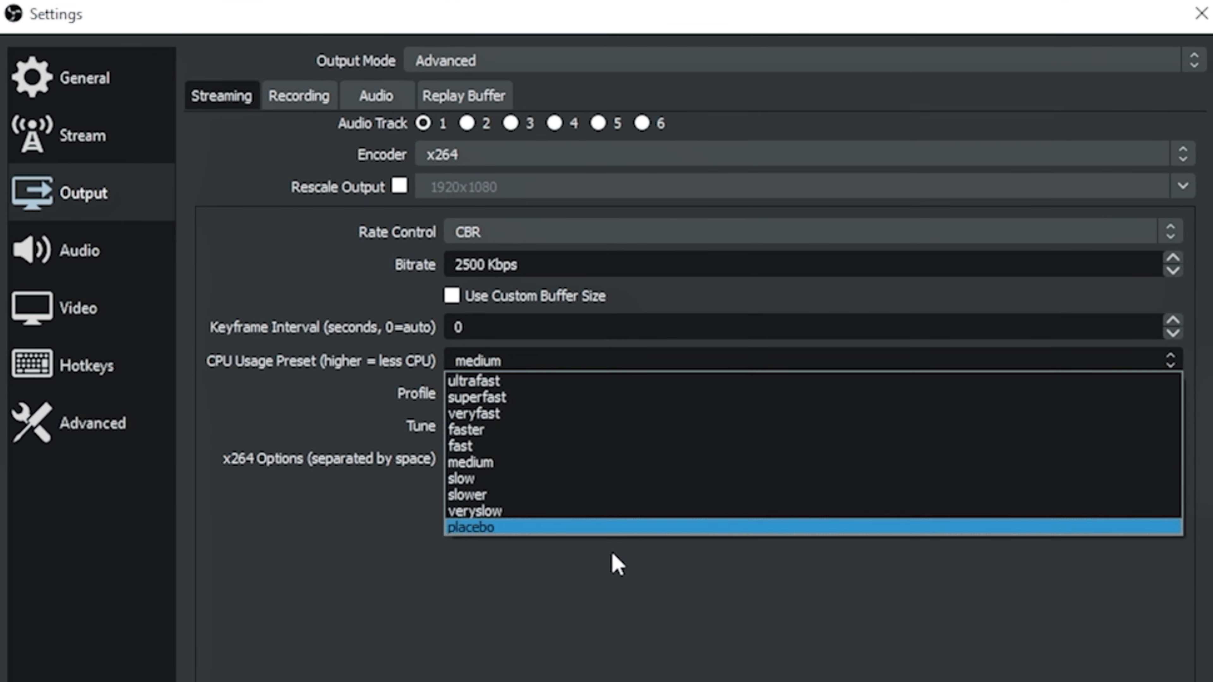
{"action": "left_click", "coordinate": [319, 557]}
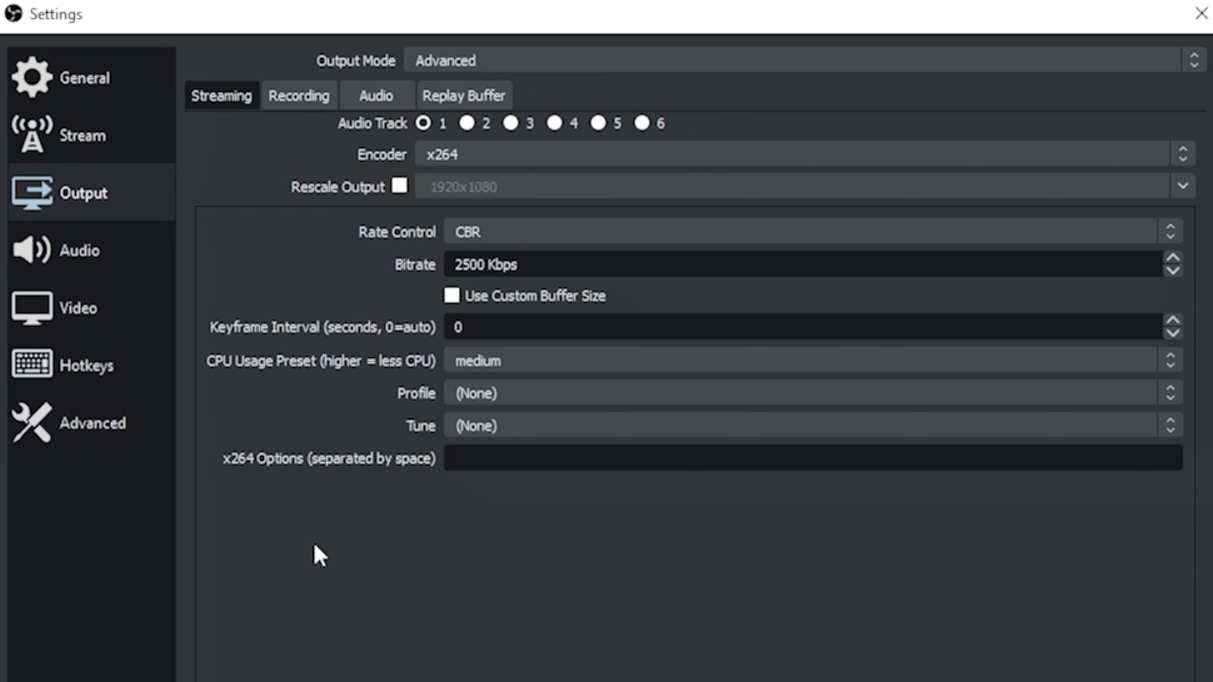
- Save the video settings and load the Main scene collection
{"action": "left_click", "coordinate": [80, 315]}
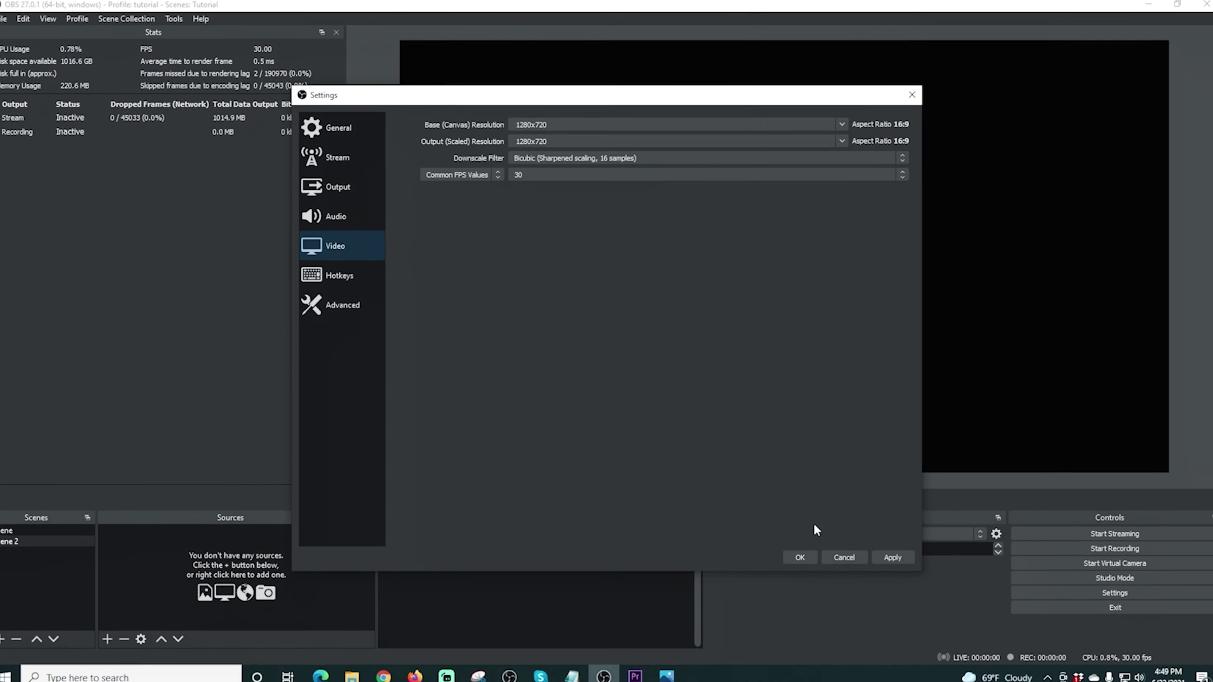
{"action": "left_click", "coordinate": [802, 555]}
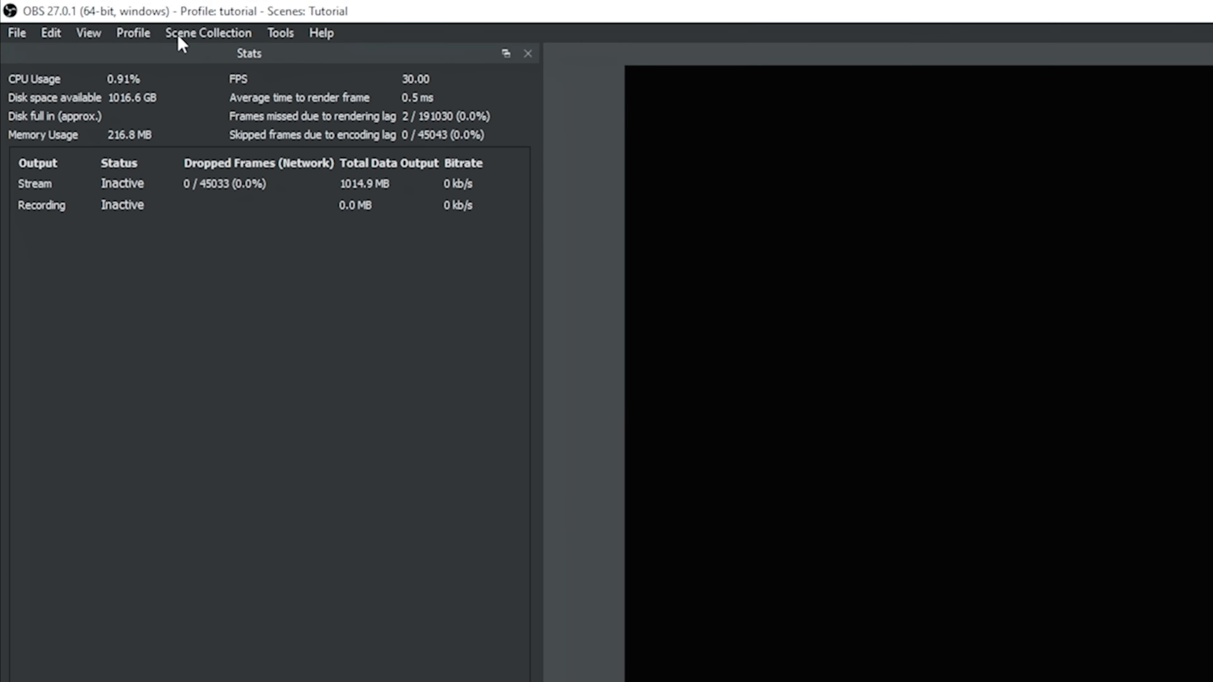
{"action": "left_click", "coordinate": [125, 22]}
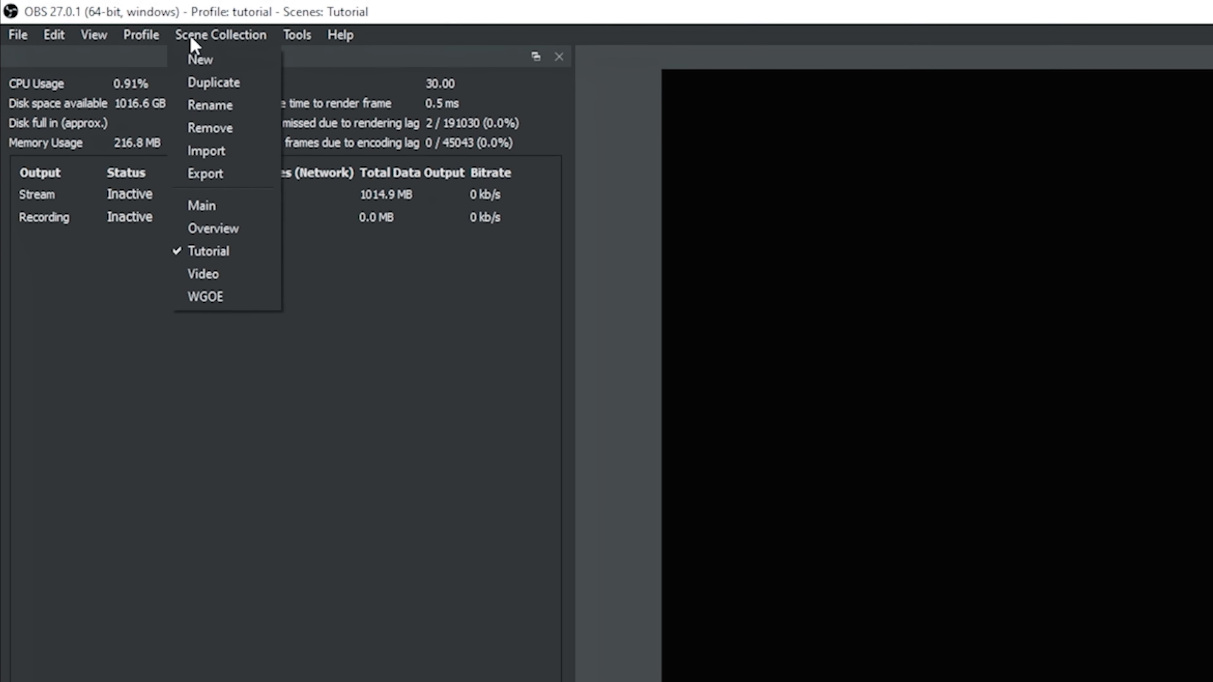
{"action": "left_click", "coordinate": [209, 206]}
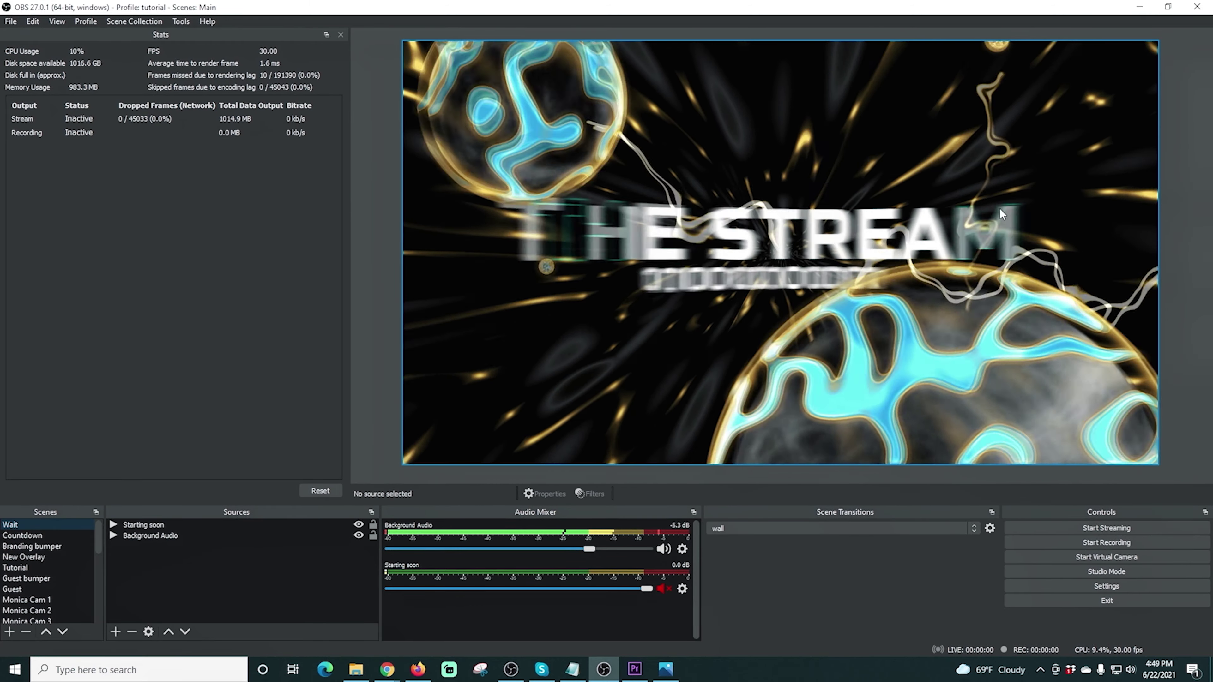
- Try to enlarge the Starting soon source beyond the canvas edges
{"action": "left_click", "coordinate": [568, 372]}
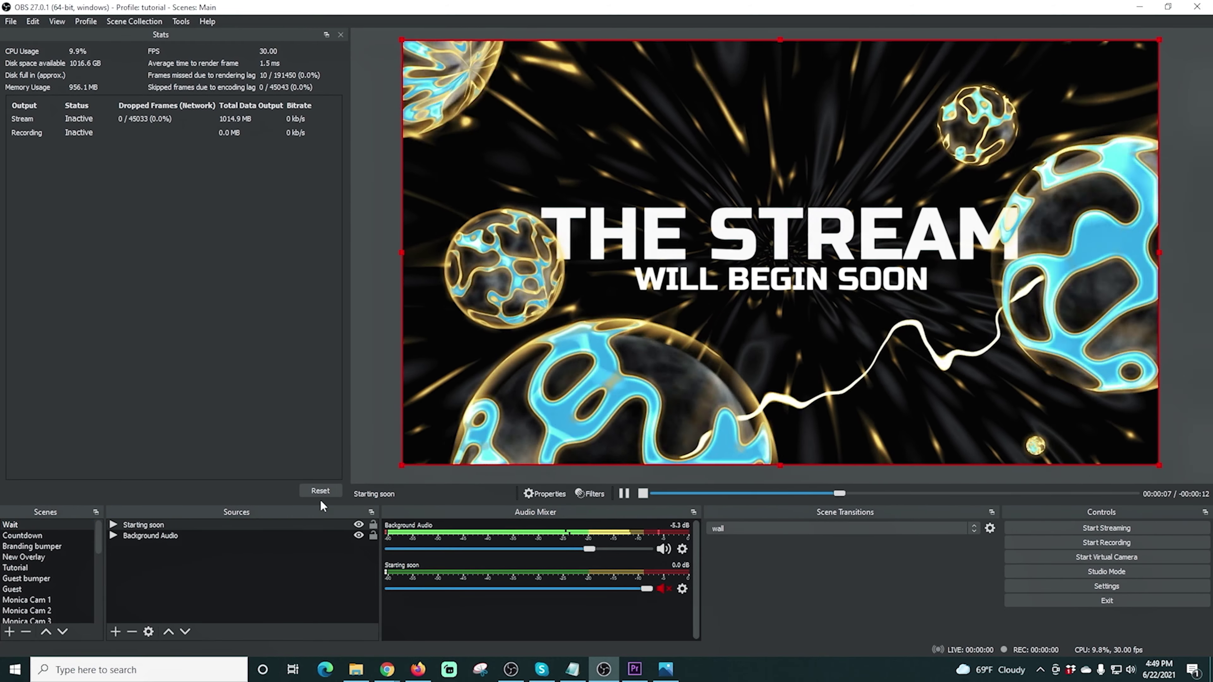
{"action": "left_click_drag", "start_coordinate": [401, 465], "coordinate": [602, 681]}
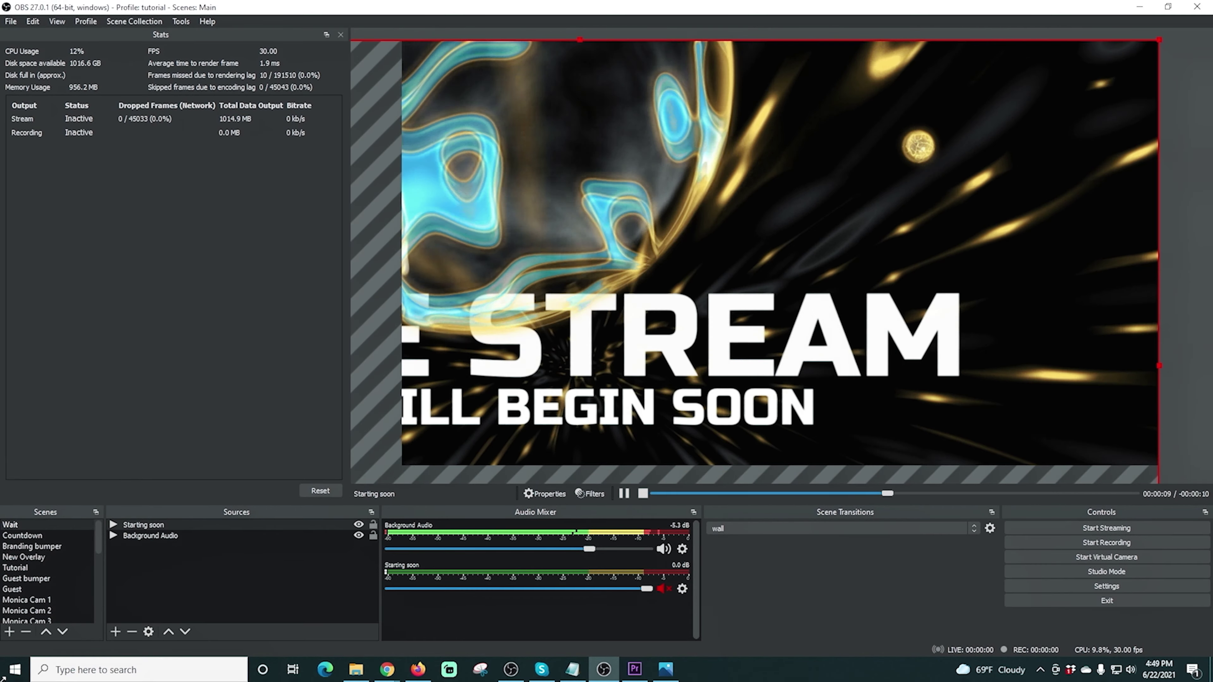
{"action": "key", "text": "ctrl+z"}
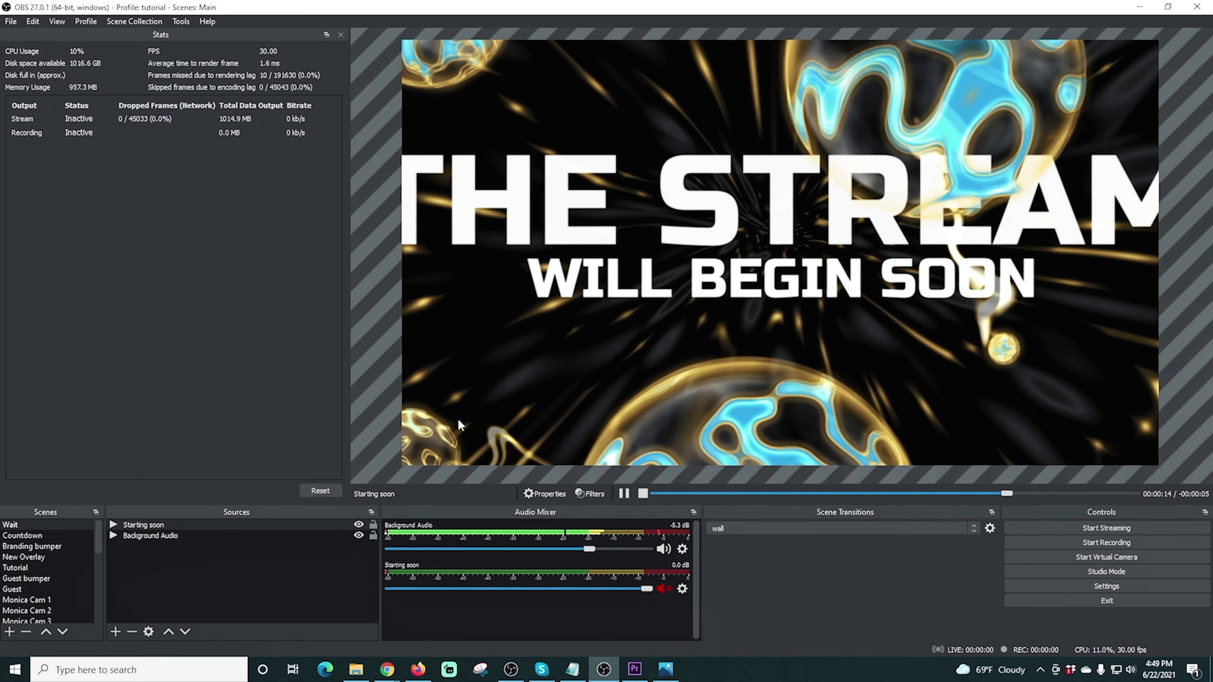
- Reset the transform of the Starting soon source
{"action": "right_click", "coordinate": [506, 366]}
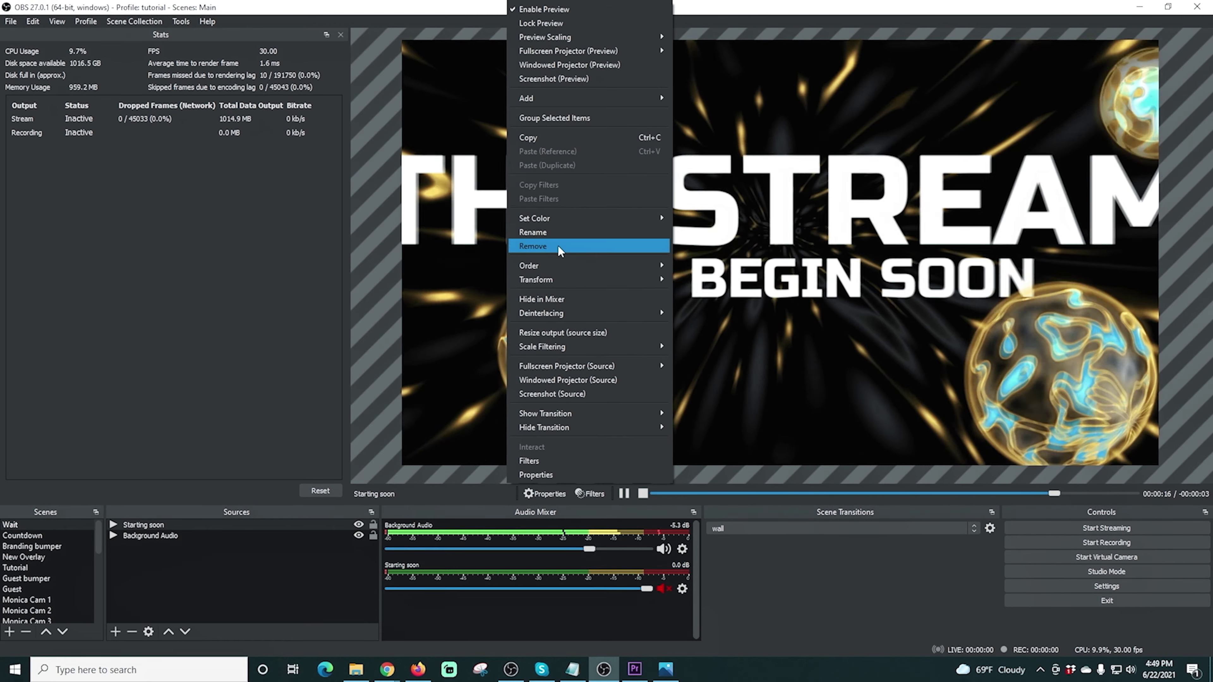
{"action": "mouse_move", "coordinate": [557, 276]}
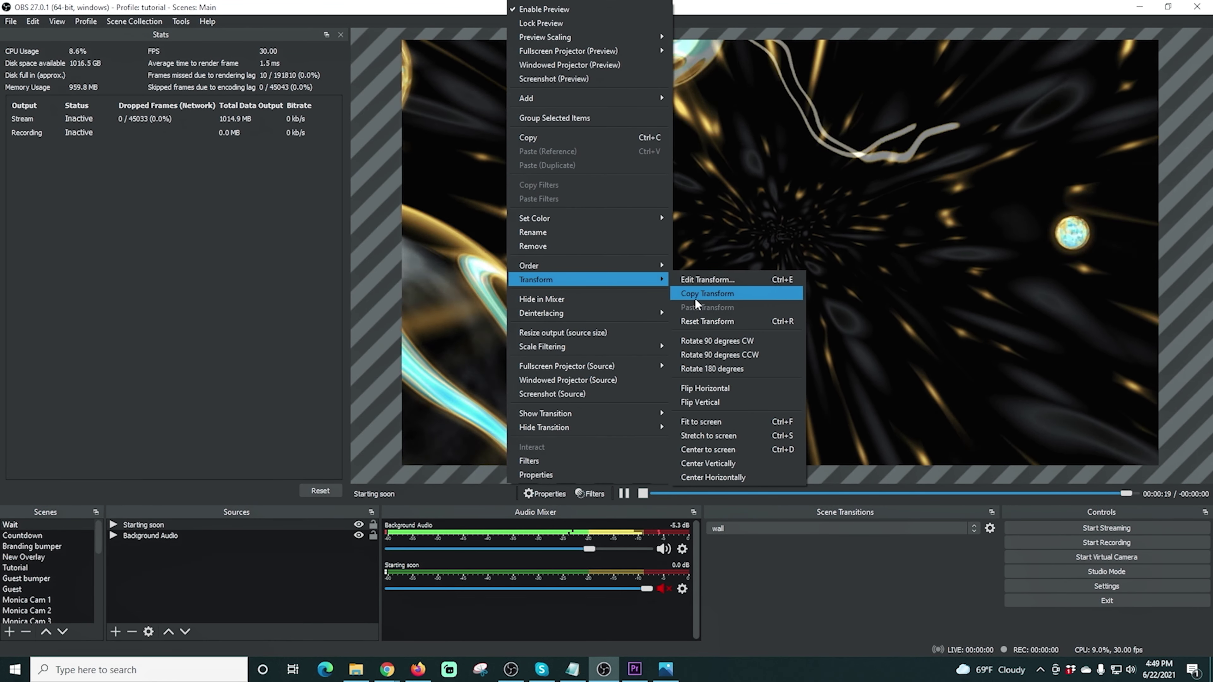
{"action": "left_click", "coordinate": [697, 316]}
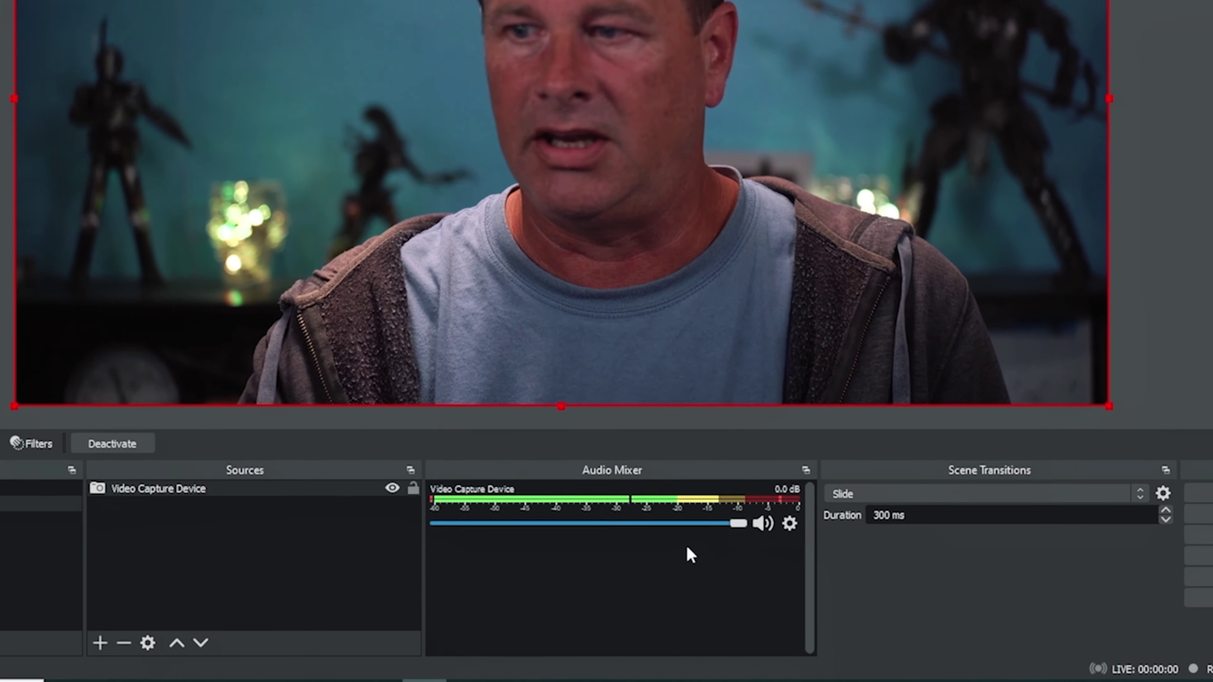
- Examine the Video Capture Device's sync offset and audio monitoring options in the advanced audio properties
{"action": "right_click", "coordinate": [693, 566]}
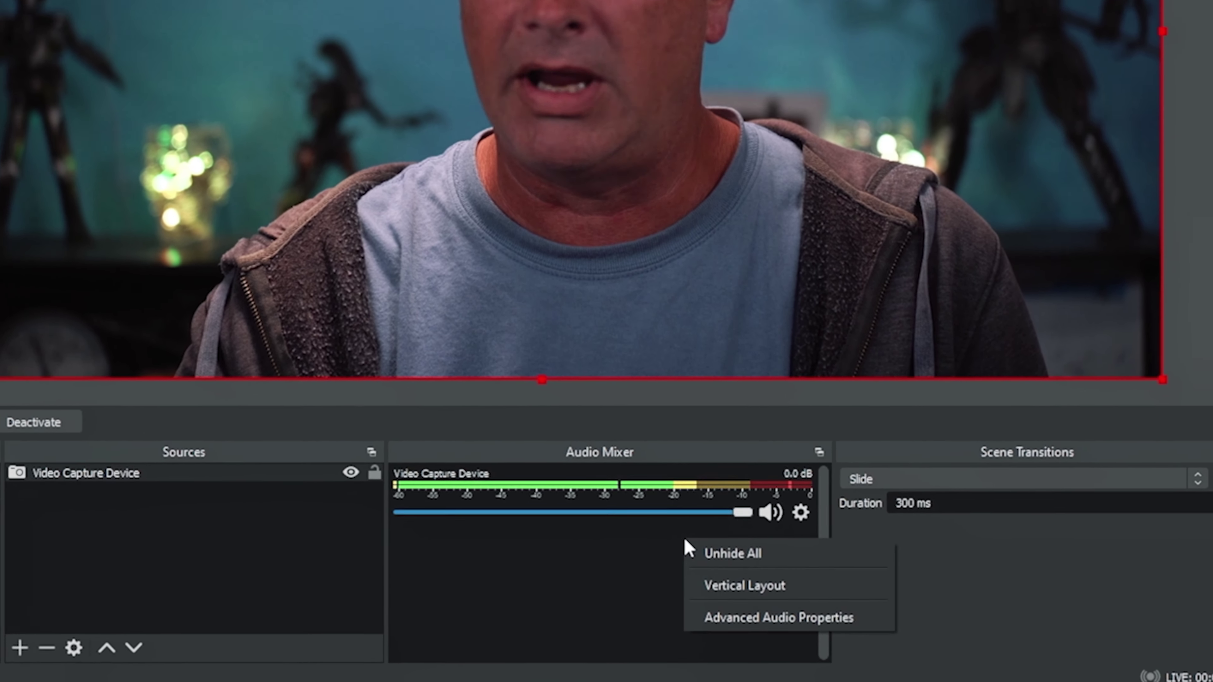
{"action": "left_click", "coordinate": [768, 619]}
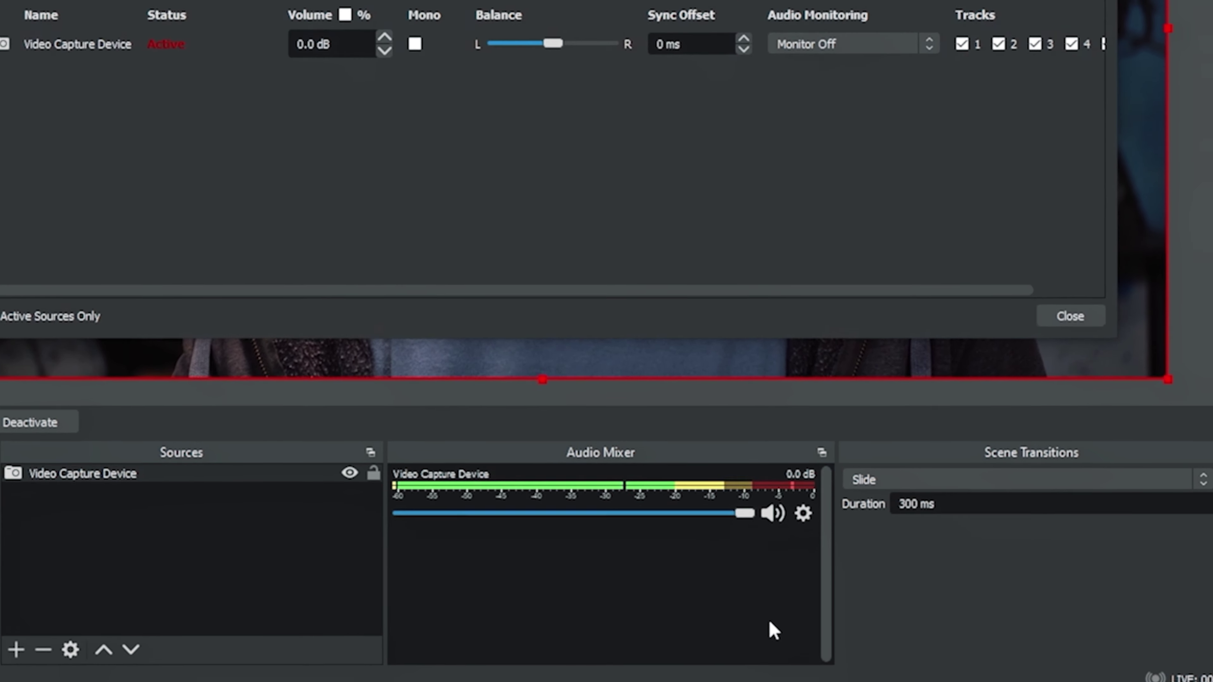
{"action": "left_click_drag", "start_coordinate": [668, 29], "coordinate": [590, 374]}
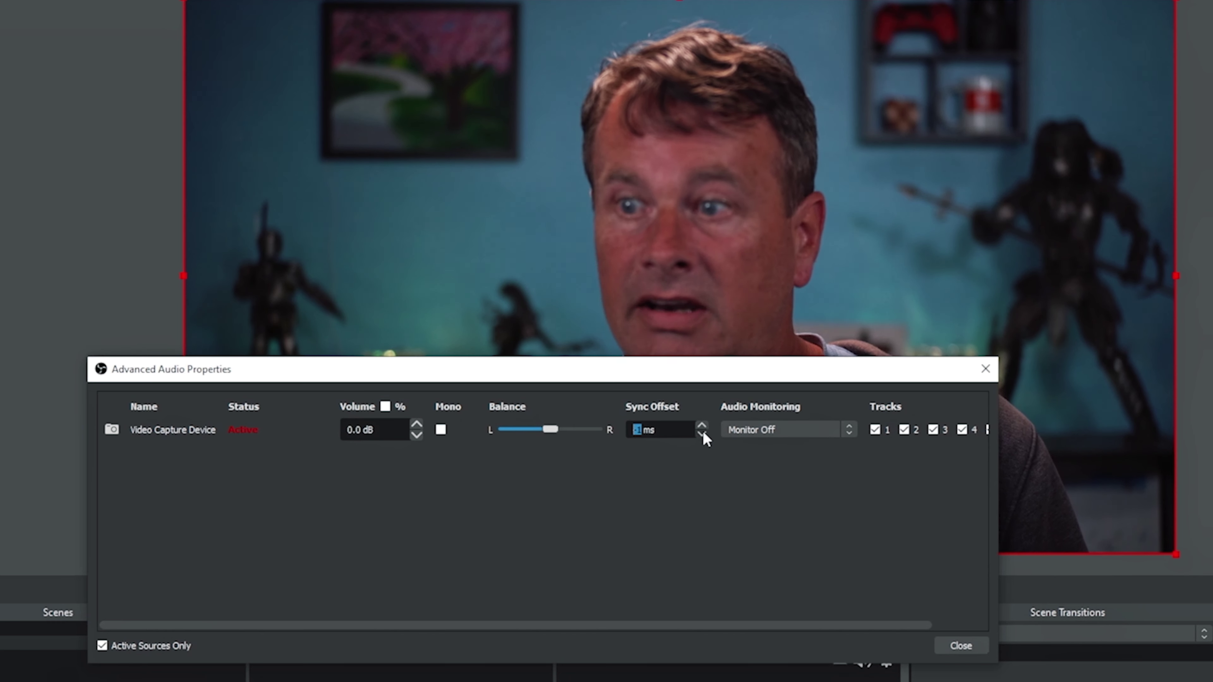
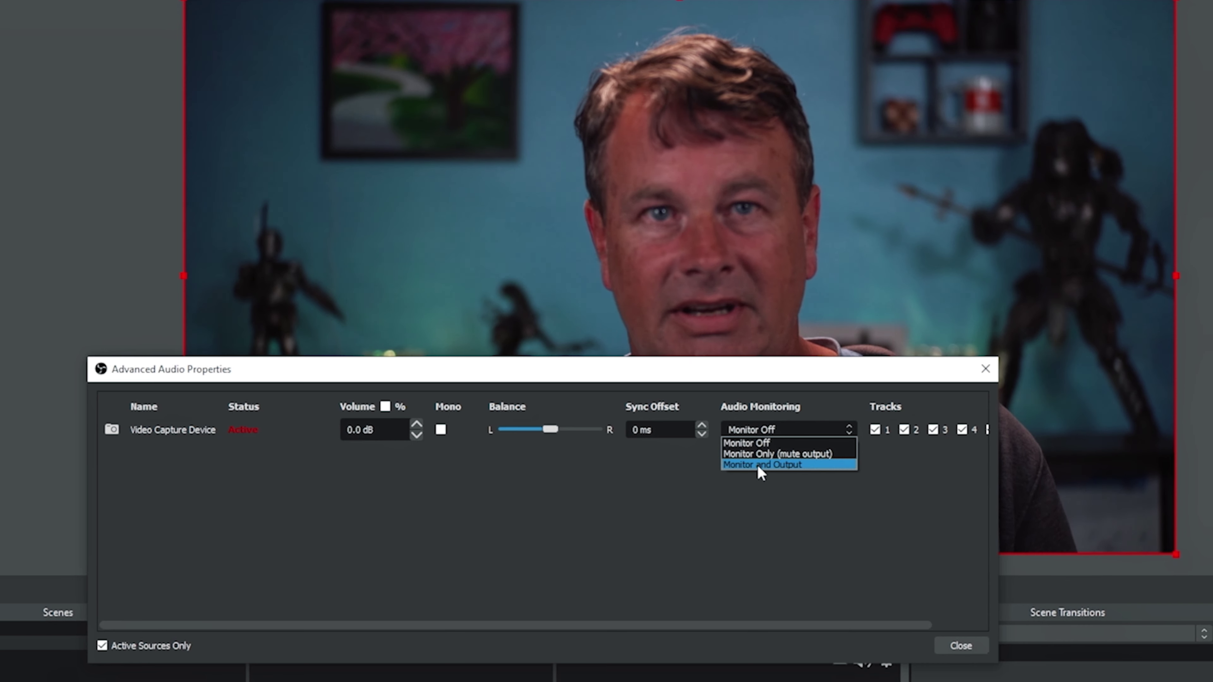
{"action": "left_click", "coordinate": [712, 509]}
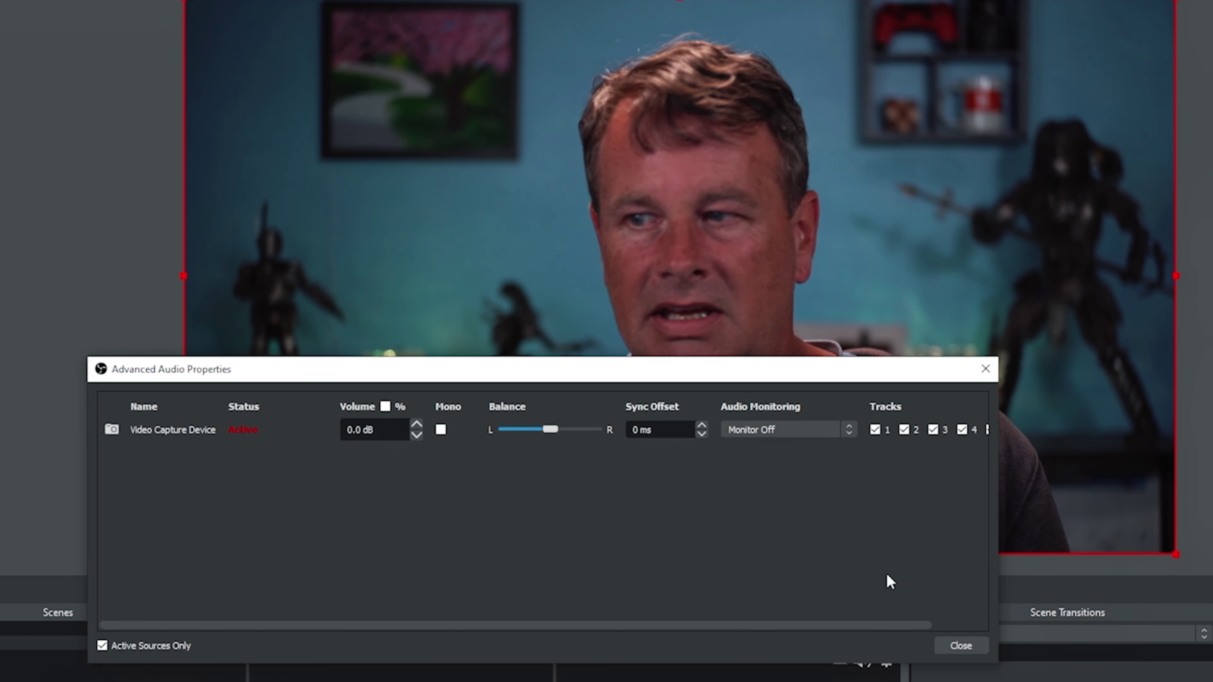
{"action": "left_click", "coordinate": [961, 646]}
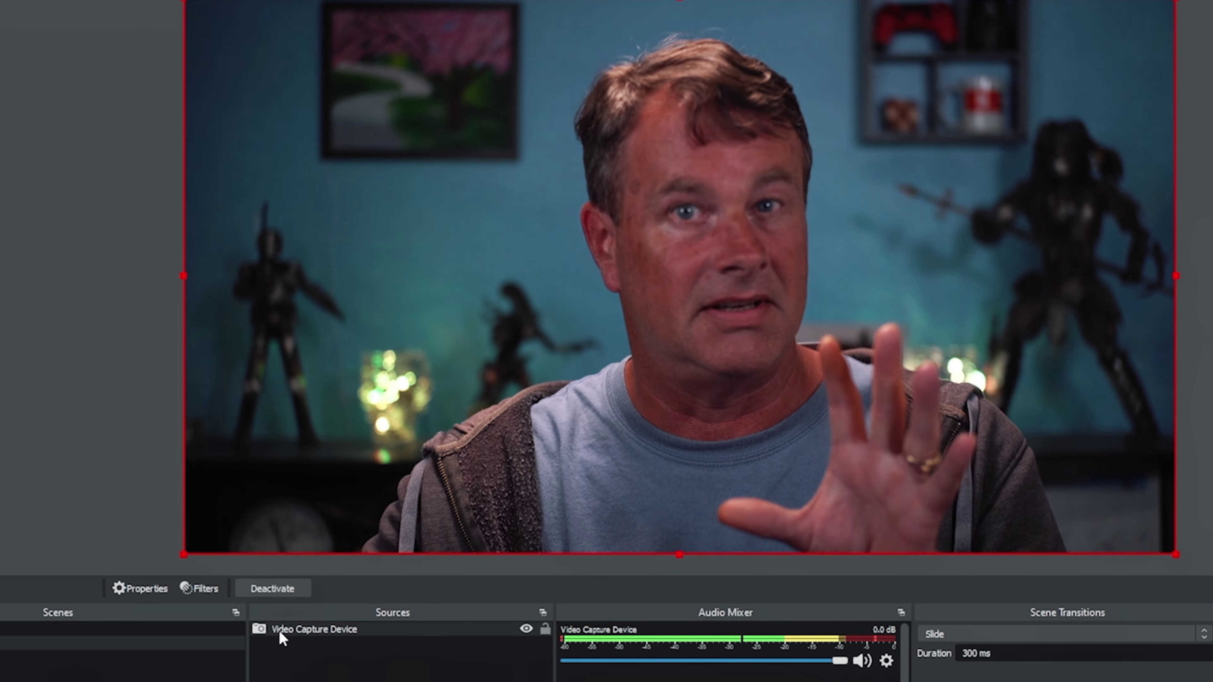
- Remove the existing Video Delay (Async) filter from the Video Capture Device source
{"action": "right_click", "coordinate": [279, 632]}
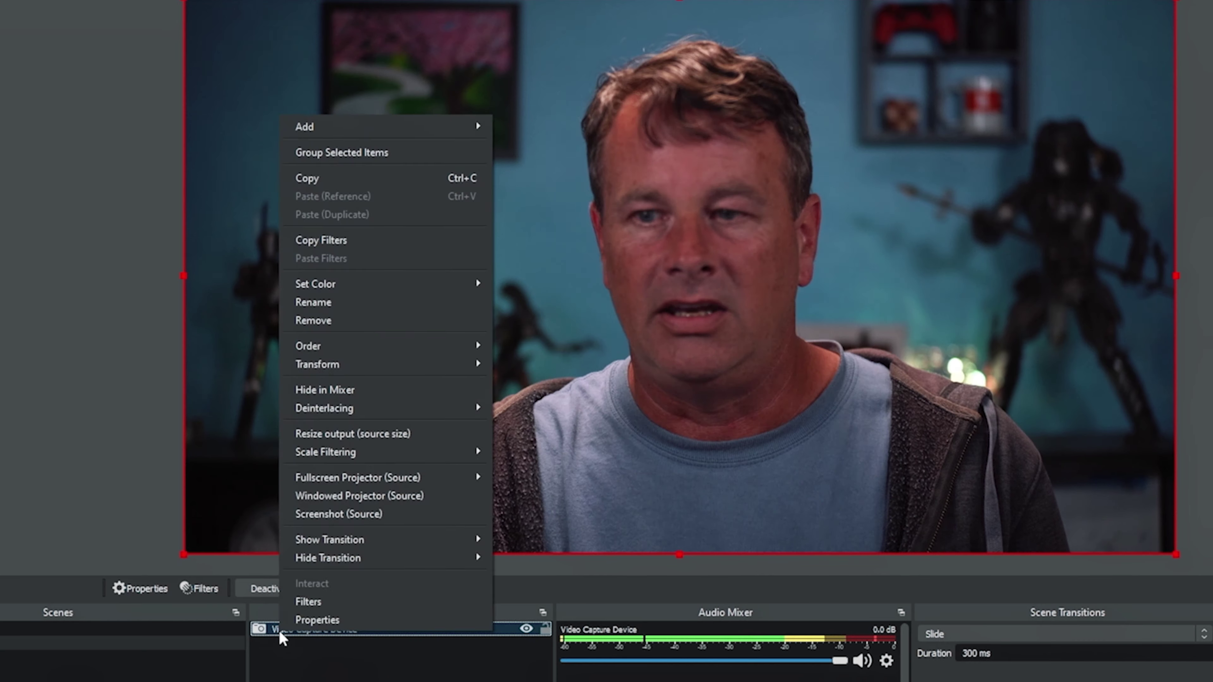
{"action": "left_click", "coordinate": [315, 601]}
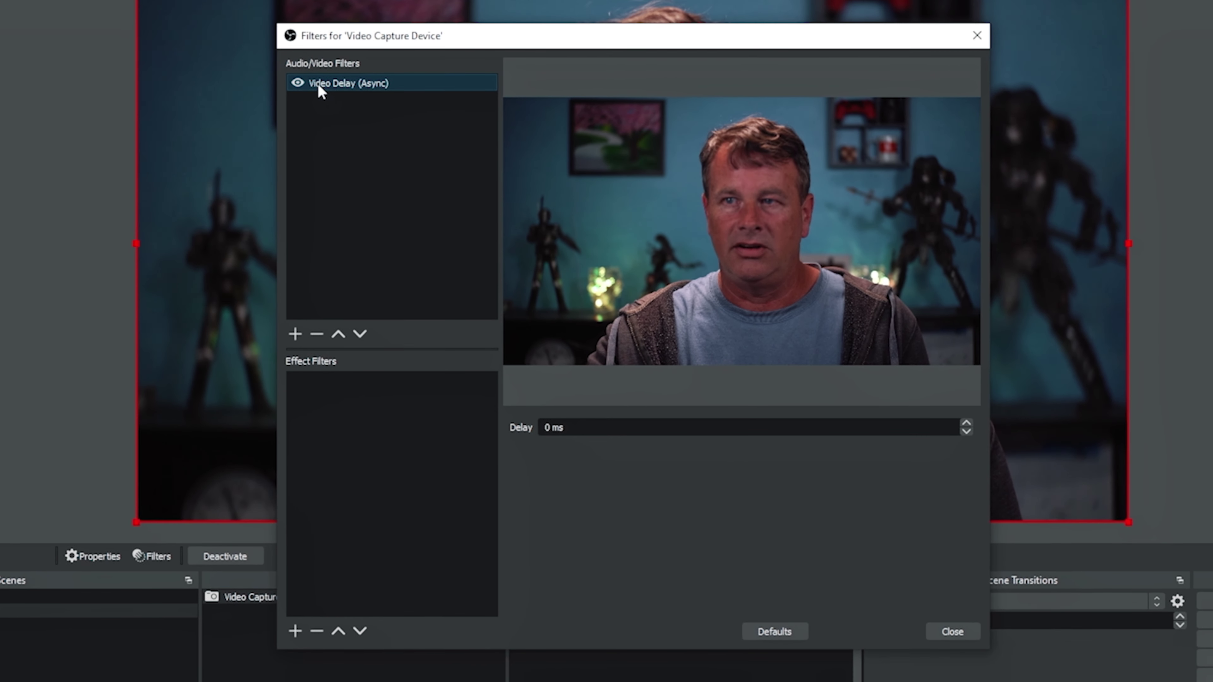
{"action": "left_click", "coordinate": [316, 334]}
{"action": "left_click", "coordinate": [712, 370]}
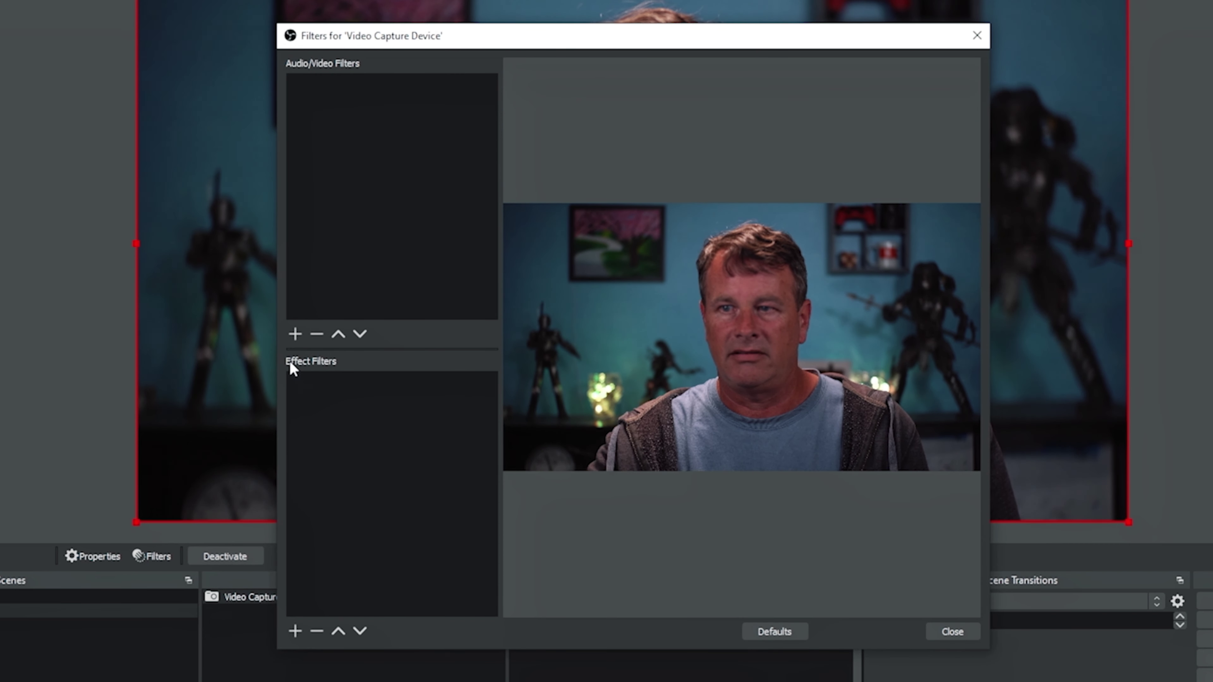
- Add a Video Delay (Async) audio/video filter with its default name to the Video Capture Device
{"action": "left_click", "coordinate": [294, 335]}
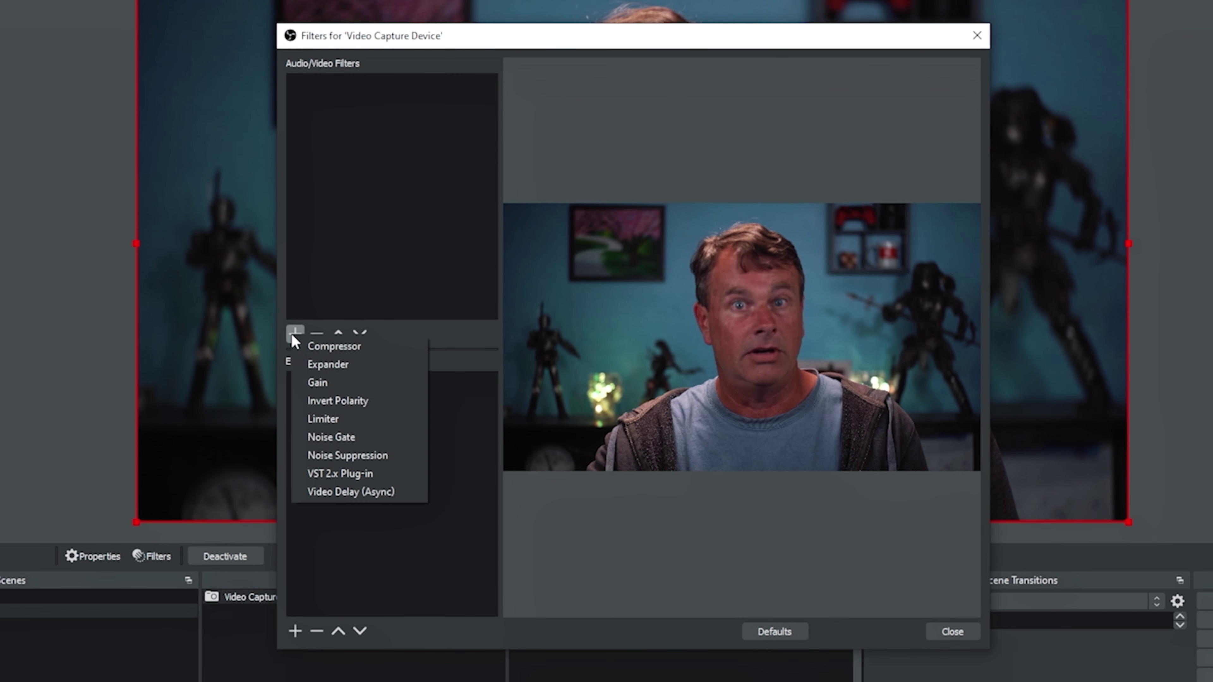
{"action": "left_click", "coordinate": [331, 492]}
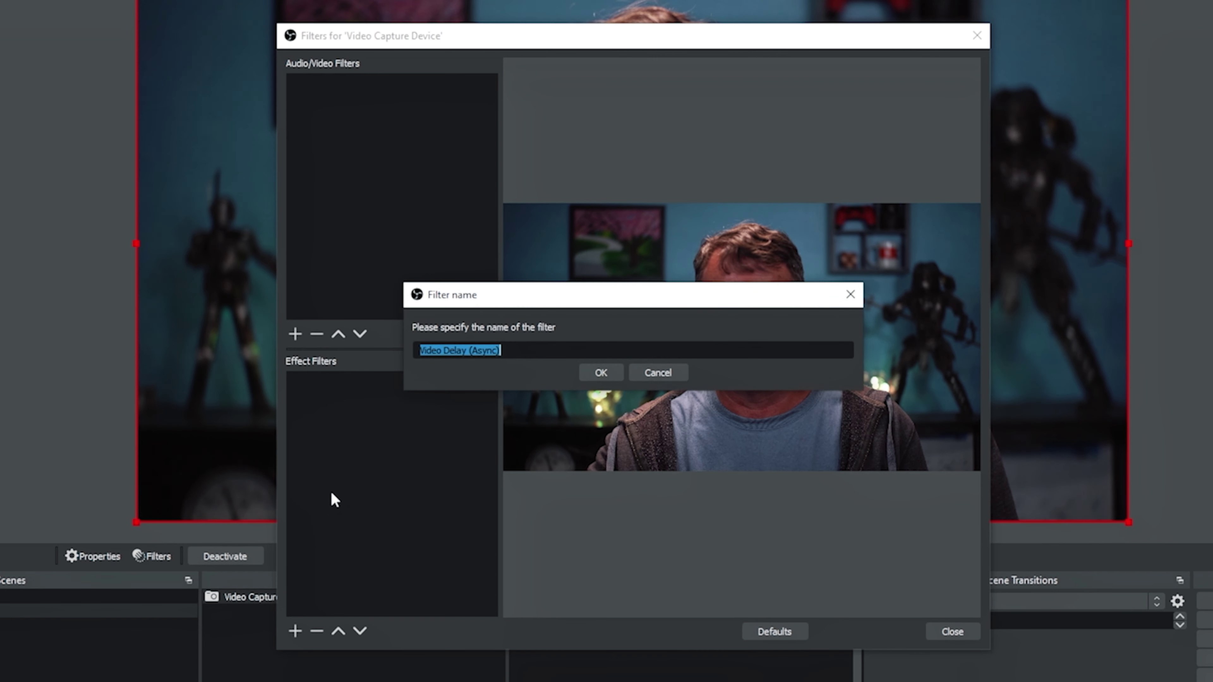
{"action": "left_click", "coordinate": [602, 372]}
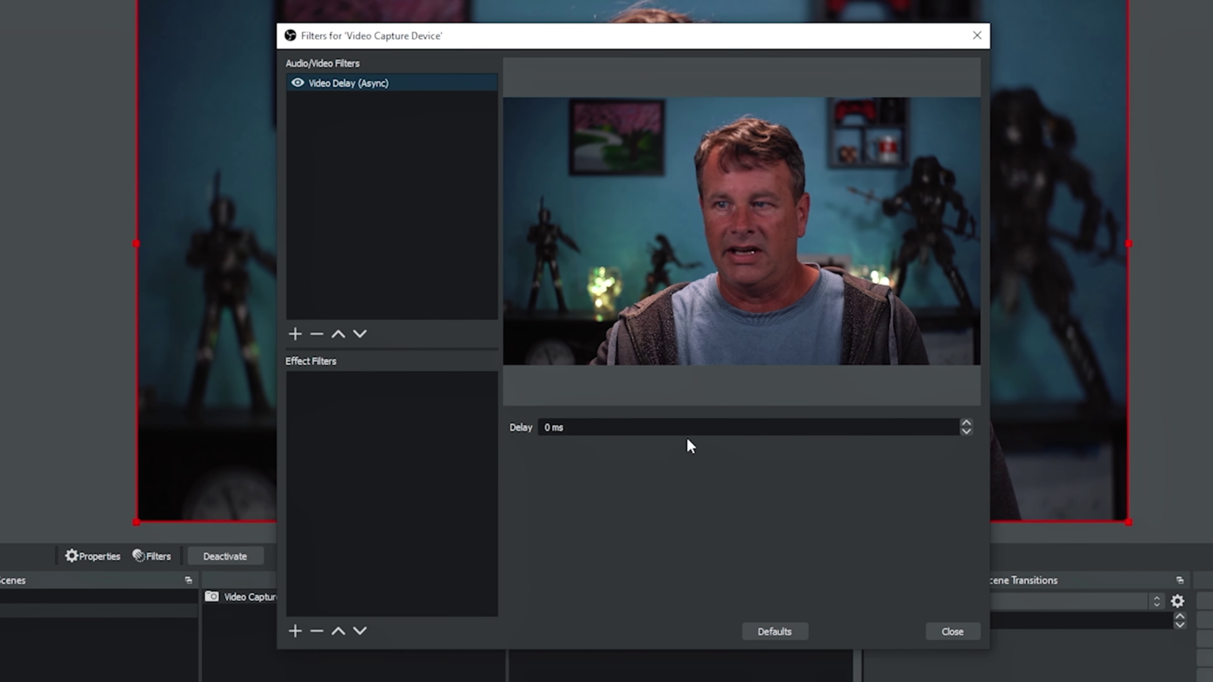
- Raise the Video Delay (Async) filter's delay by a few milliseconds
{"action": "left_click", "coordinate": [966, 421]}
{"action": "left_click", "coordinate": [966, 422]}
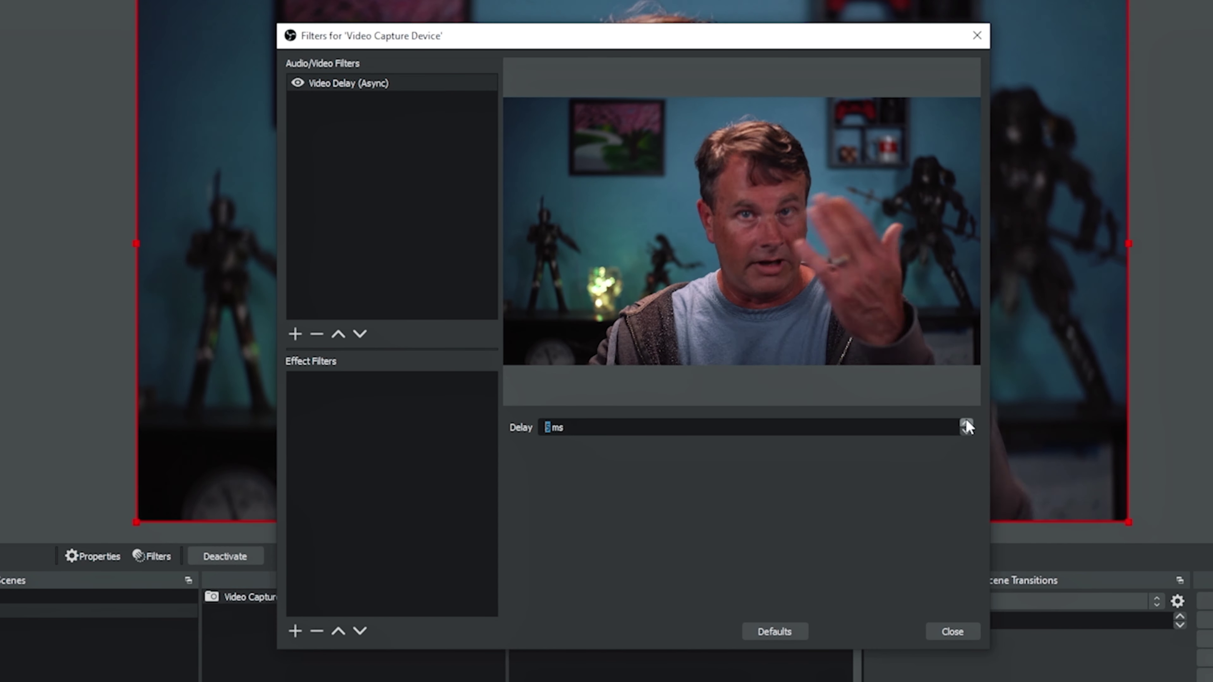
{"action": "left_click", "coordinate": [965, 421]}
{"action": "left_click", "coordinate": [964, 421]}
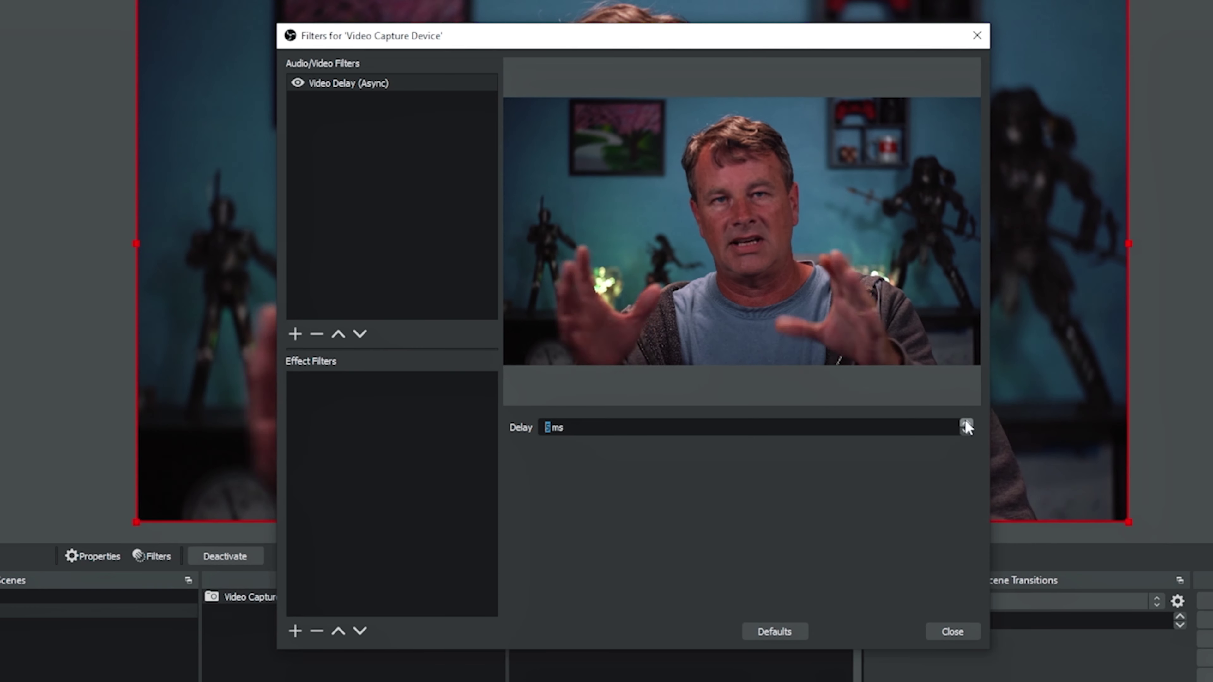